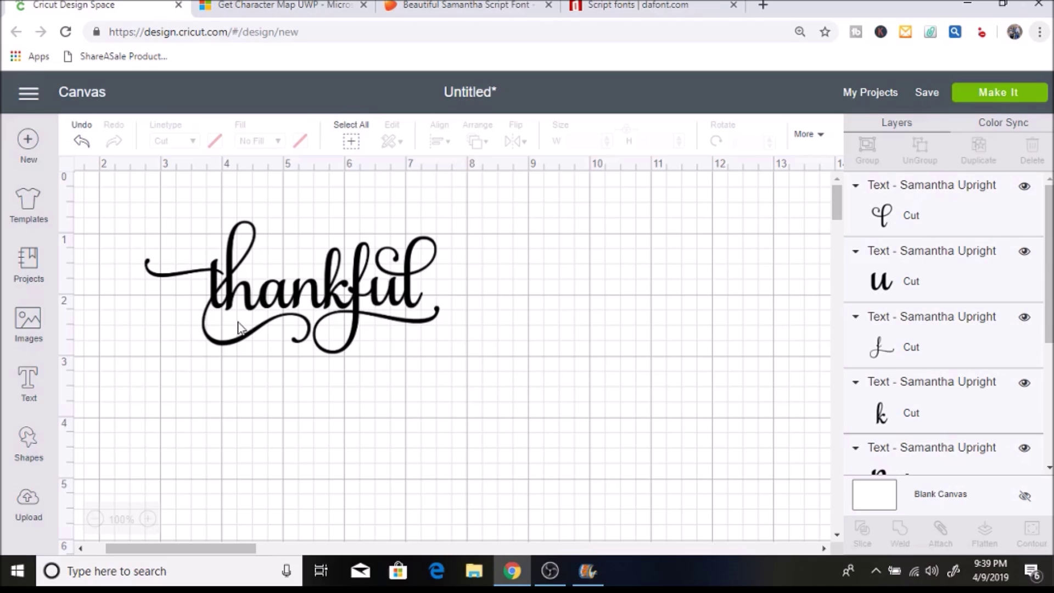
Add the text "thankful" in Samantha Upright below the swash lettering and enlarge it to about 4.72 inches wide
{"action": "left_click", "coordinate": [297, 286]}
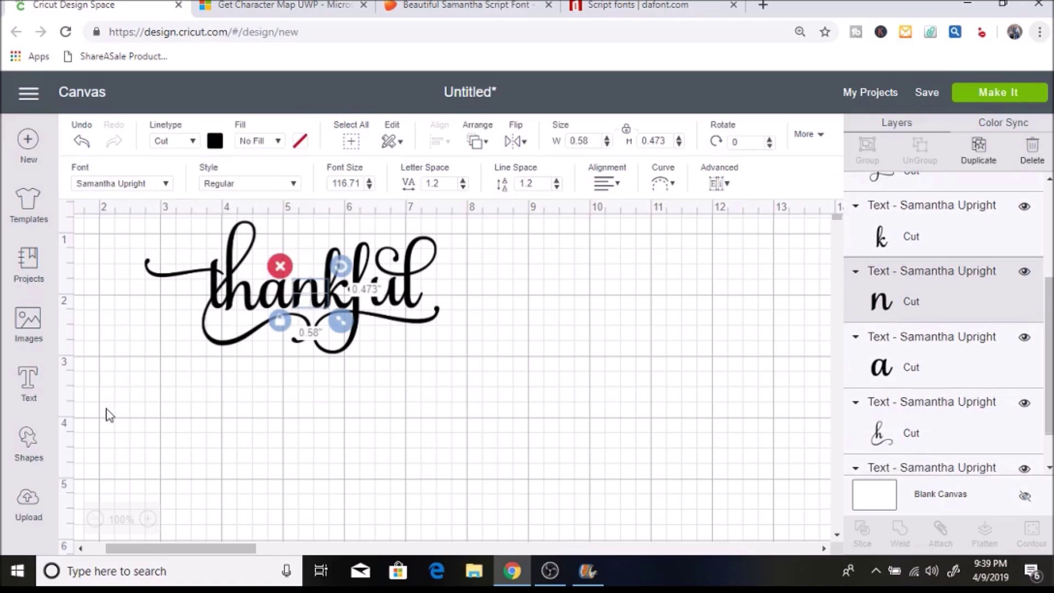
{"action": "left_click", "coordinate": [35, 398]}
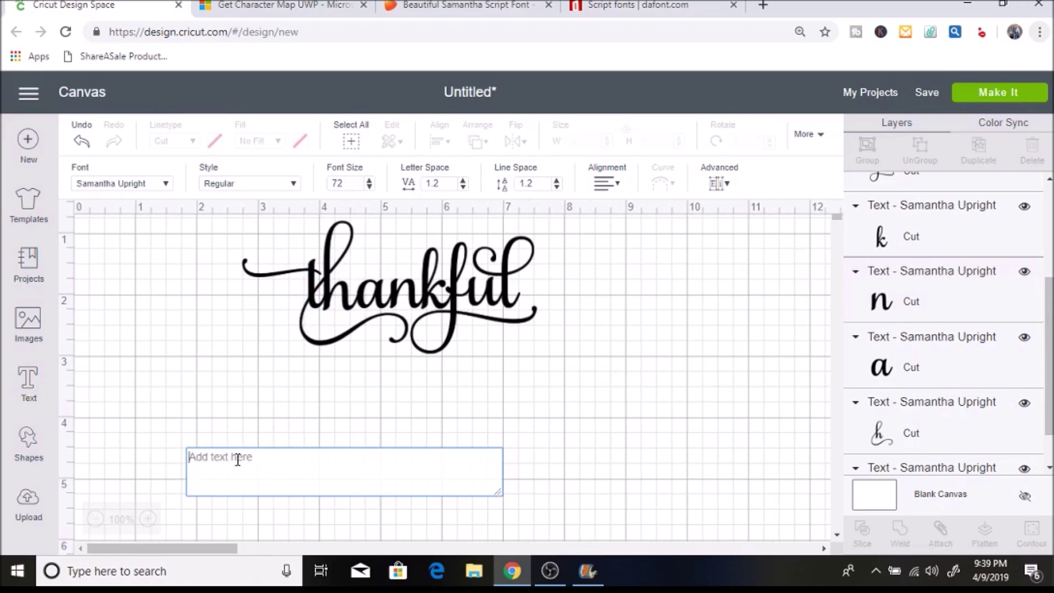
{"action": "type", "text": "thankful"}
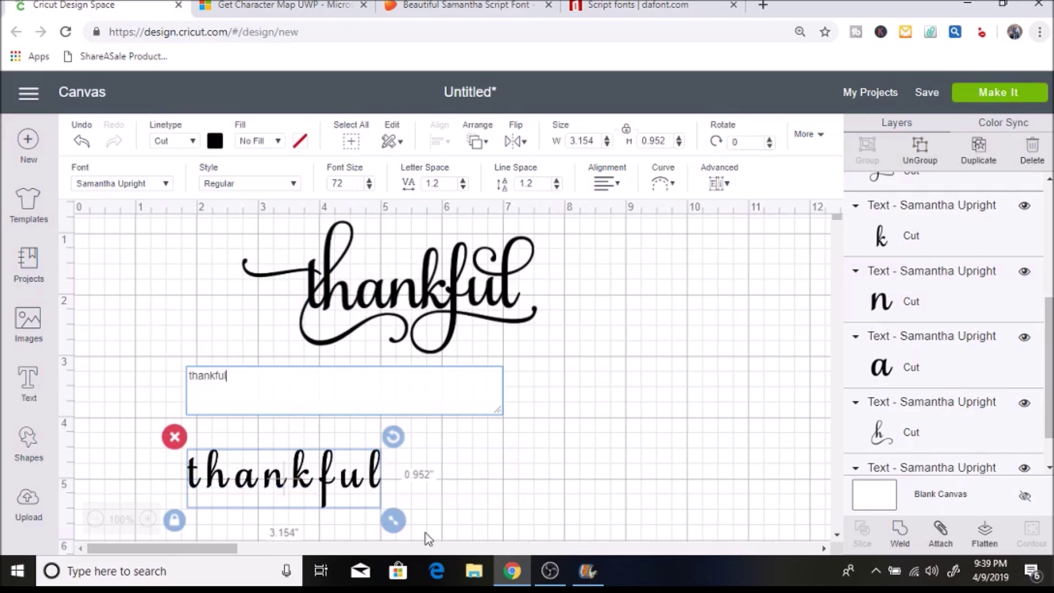
{"action": "left_click_drag", "start_coordinate": [396, 527], "coordinate": [446, 537]}
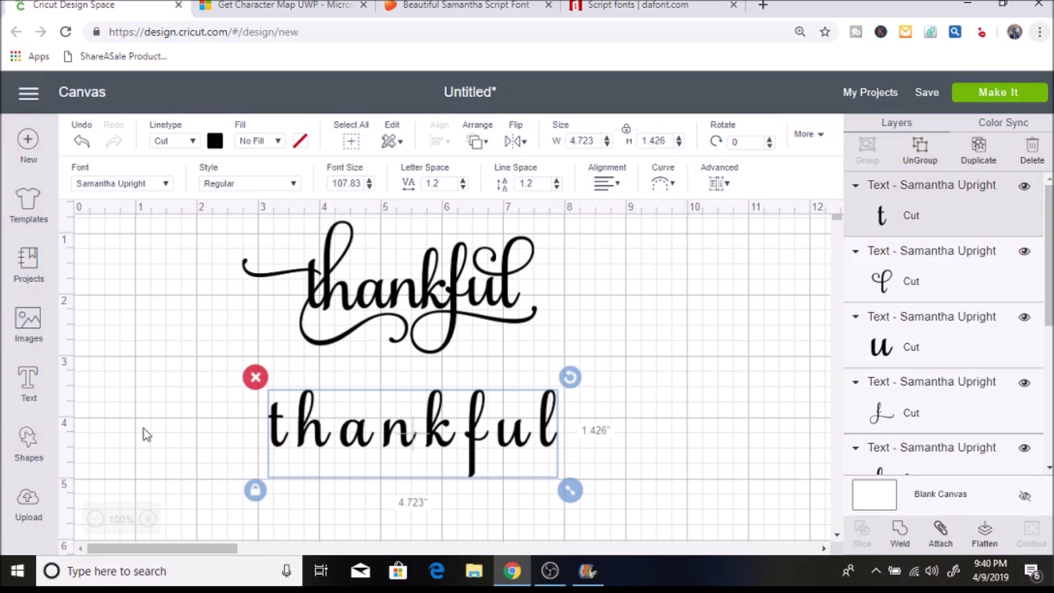
{"action": "left_click", "coordinate": [176, 408]}
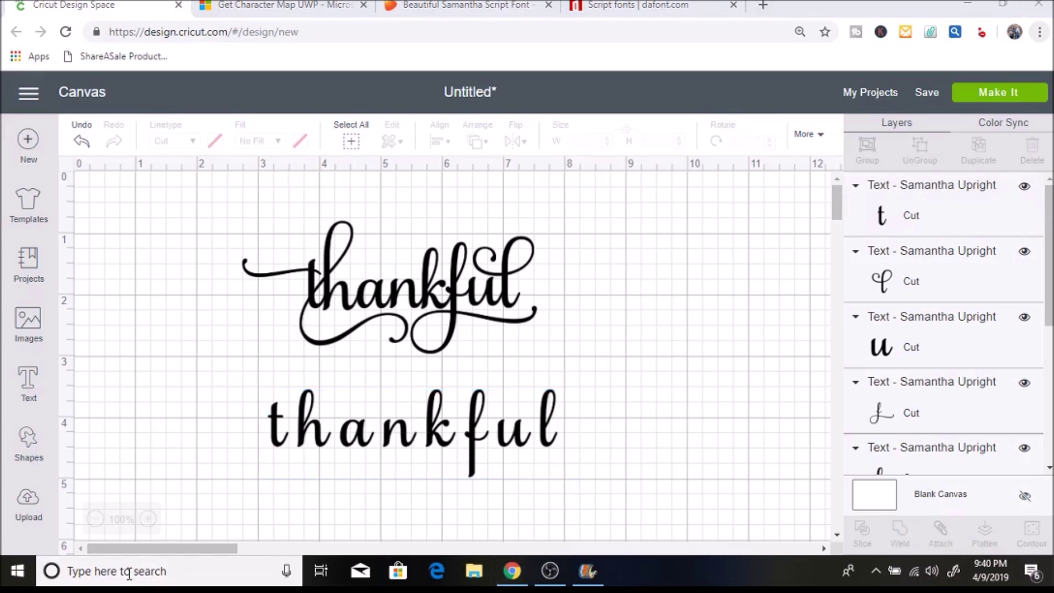
Open the Windows Character Map desktop app, look through the Samantha Upright characters, and close it
{"action": "left_click", "coordinate": [127, 571]}
{"action": "type", "text": "c"}
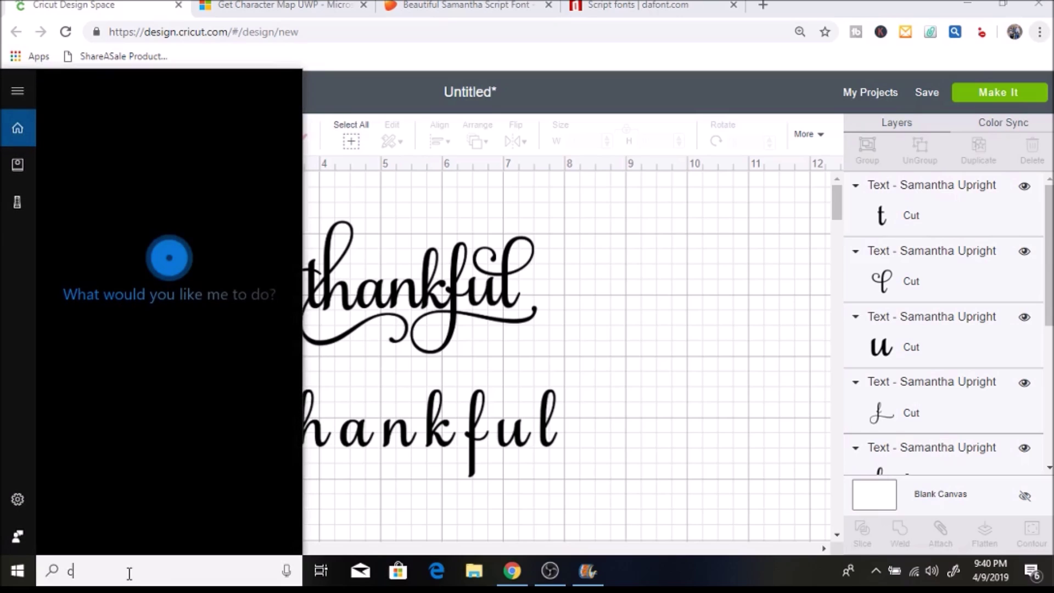
{"action": "type", "text": "harc"}
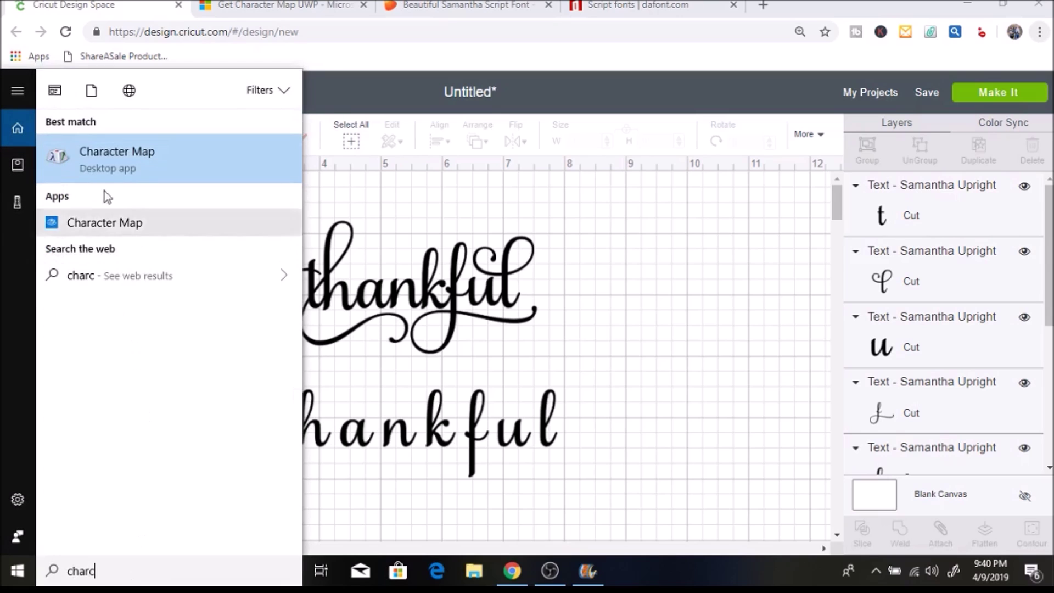
{"action": "left_click", "coordinate": [99, 160]}
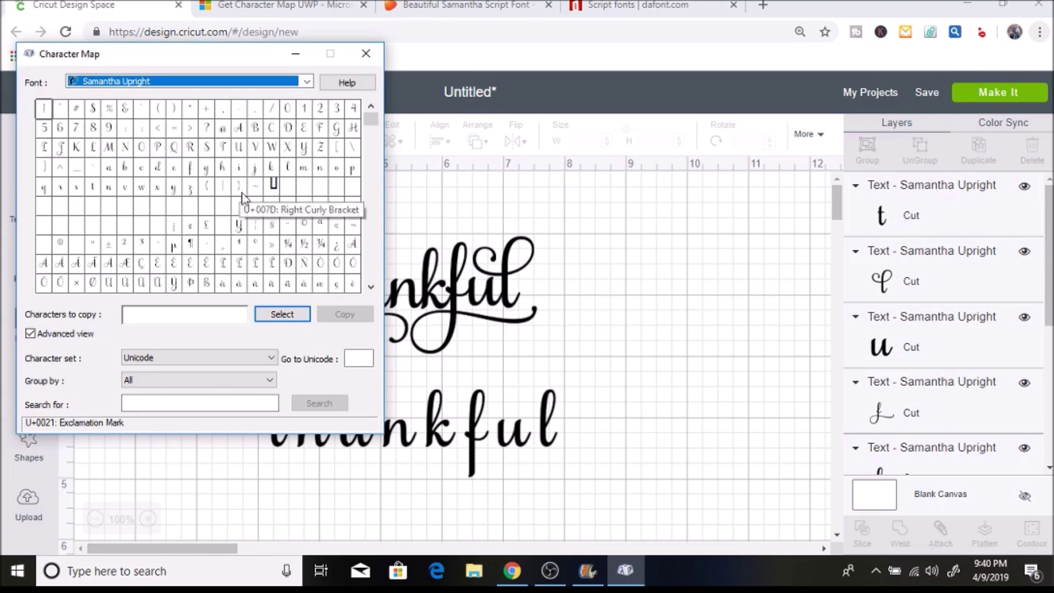
{"action": "left_click", "coordinate": [372, 287]}
{"action": "left_click", "coordinate": [371, 286]}
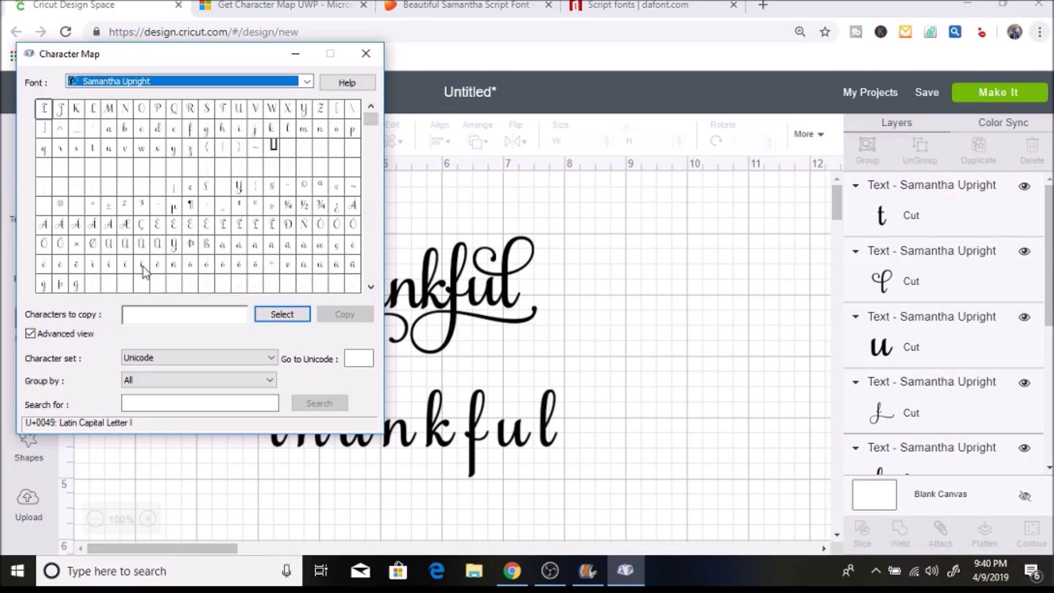
{"action": "left_click", "coordinate": [365, 53]}
Install Character Map UWP from its Microsoft Store page and return to the Cricut Design Space canvas
{"action": "left_click", "coordinate": [267, 10]}
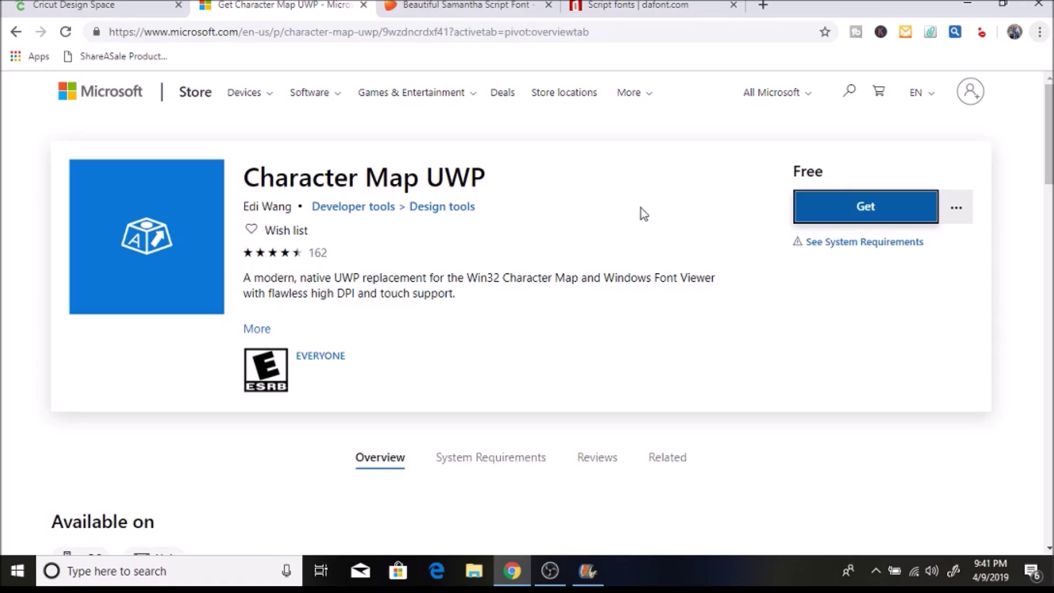
{"action": "left_click", "coordinate": [871, 214]}
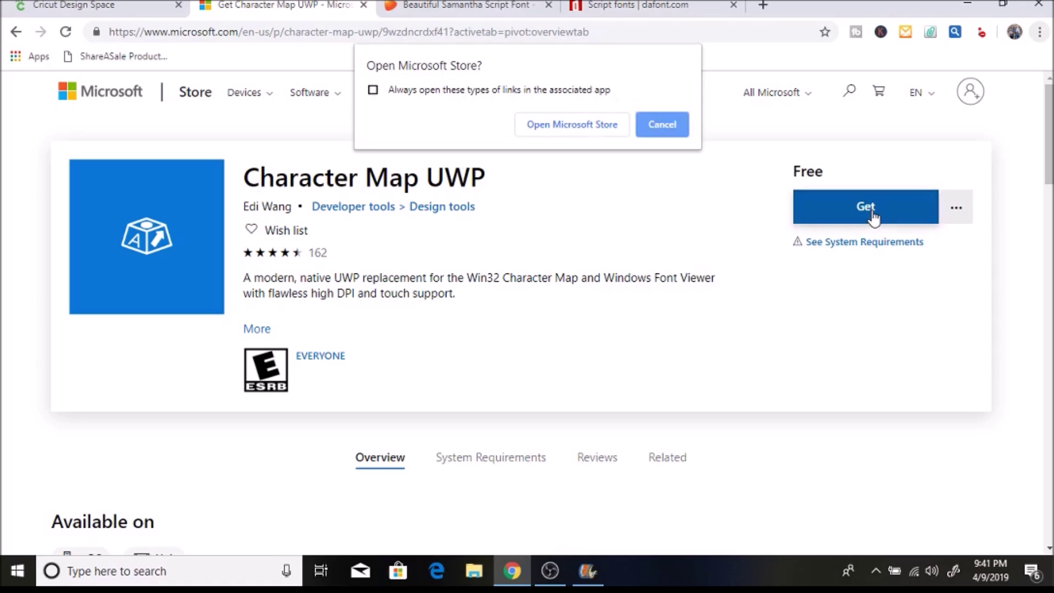
{"action": "left_click", "coordinate": [587, 129]}
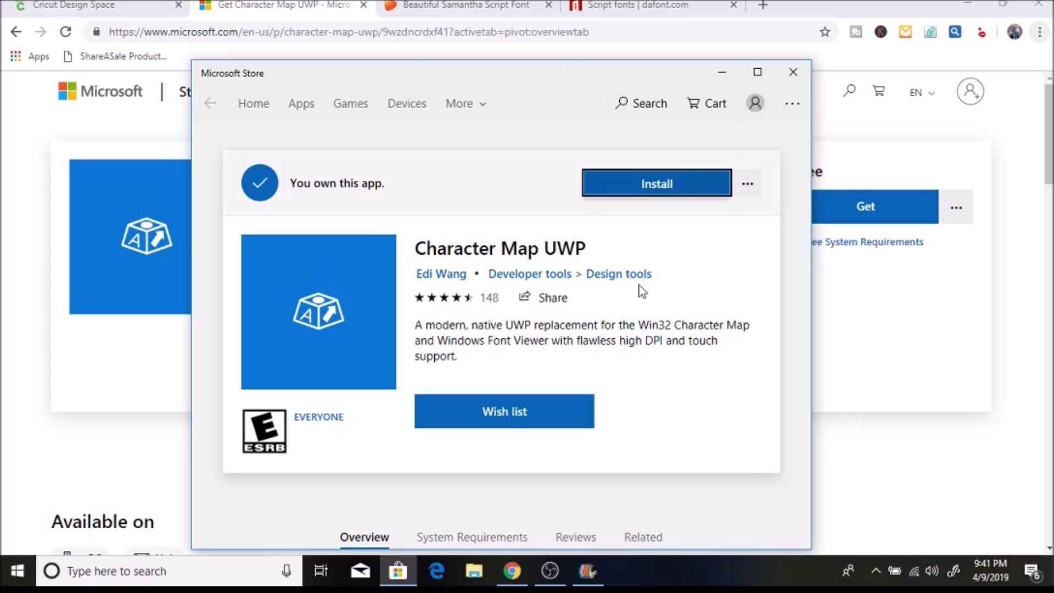
{"action": "left_click", "coordinate": [642, 187]}
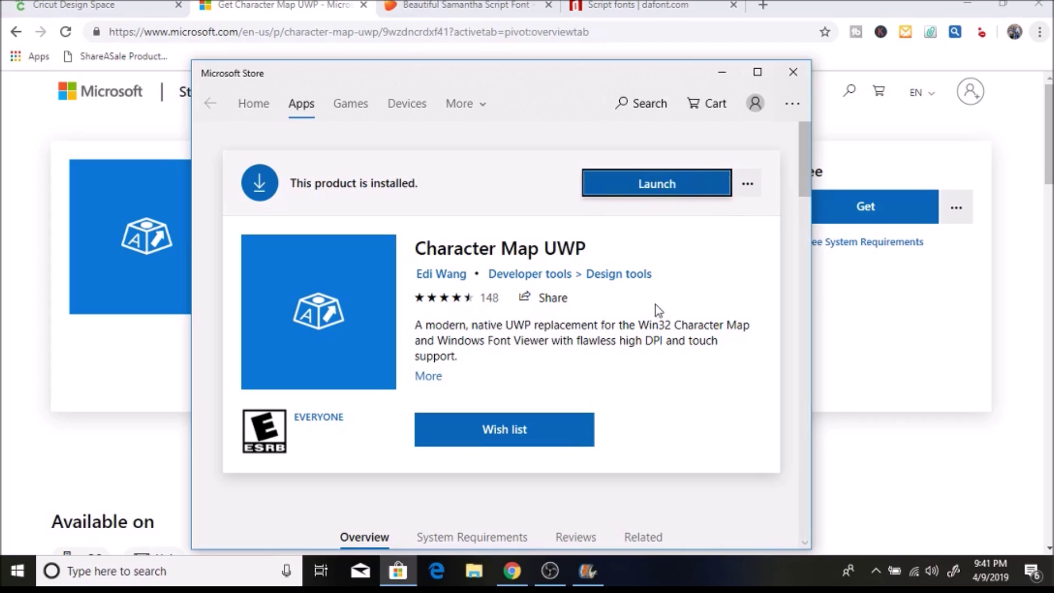
{"action": "left_click", "coordinate": [793, 75]}
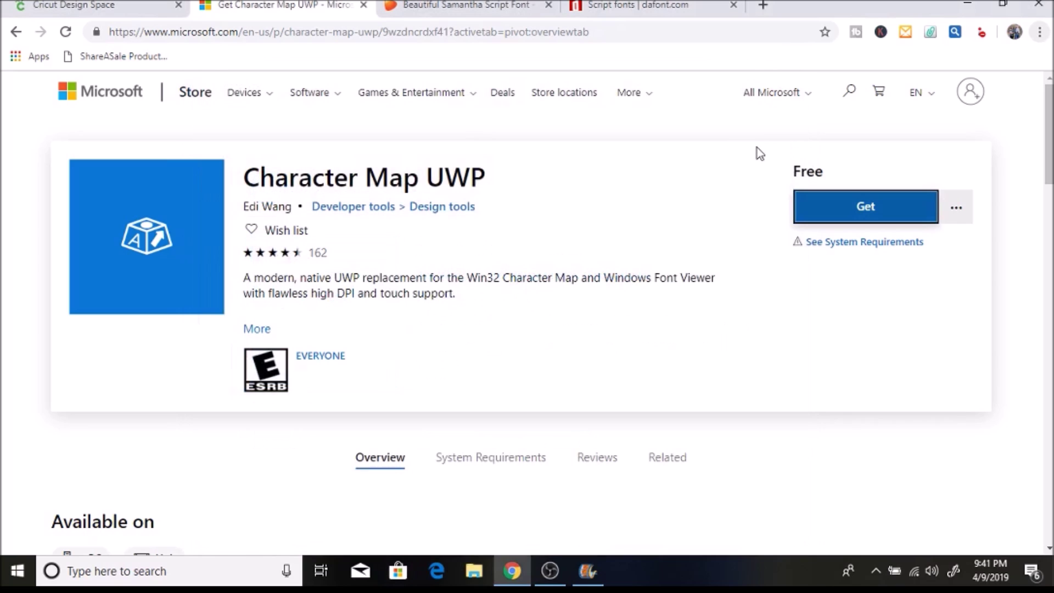
{"action": "left_click", "coordinate": [115, 4]}
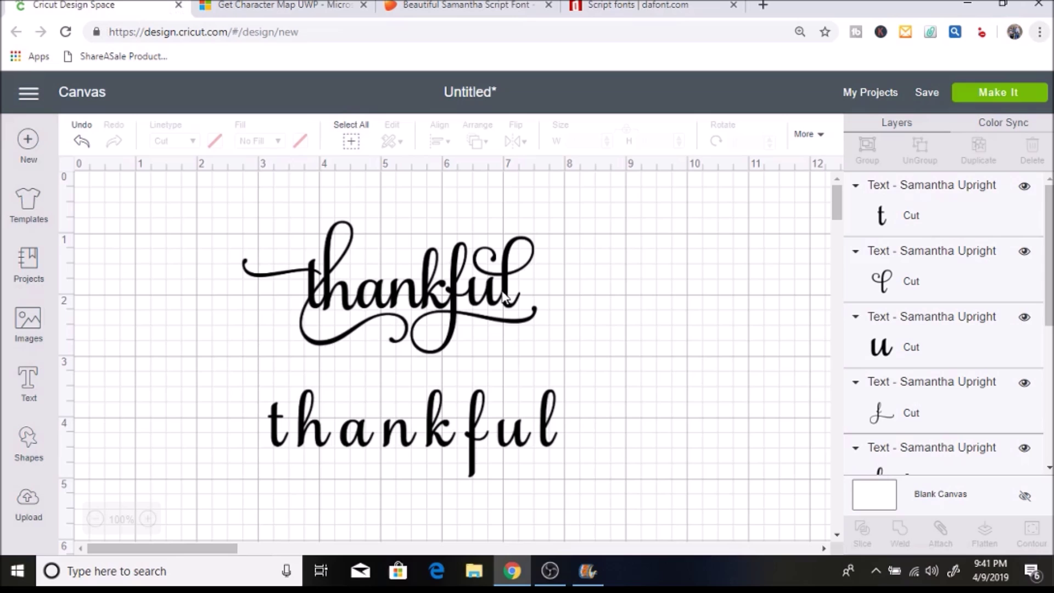
Examine the Samantha Script font offer on the Mighty Deals page, including its price and lettering samples
{"action": "left_click", "coordinate": [463, 10]}
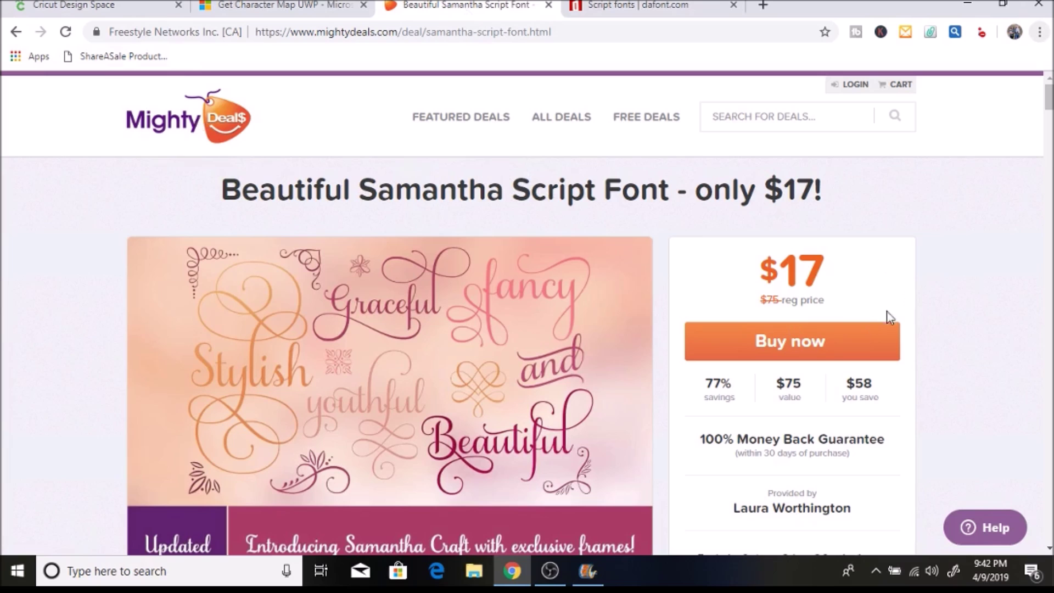
{"action": "scroll", "coordinate": [941, 279], "scroll_direction": "down", "scroll_amount": 3}
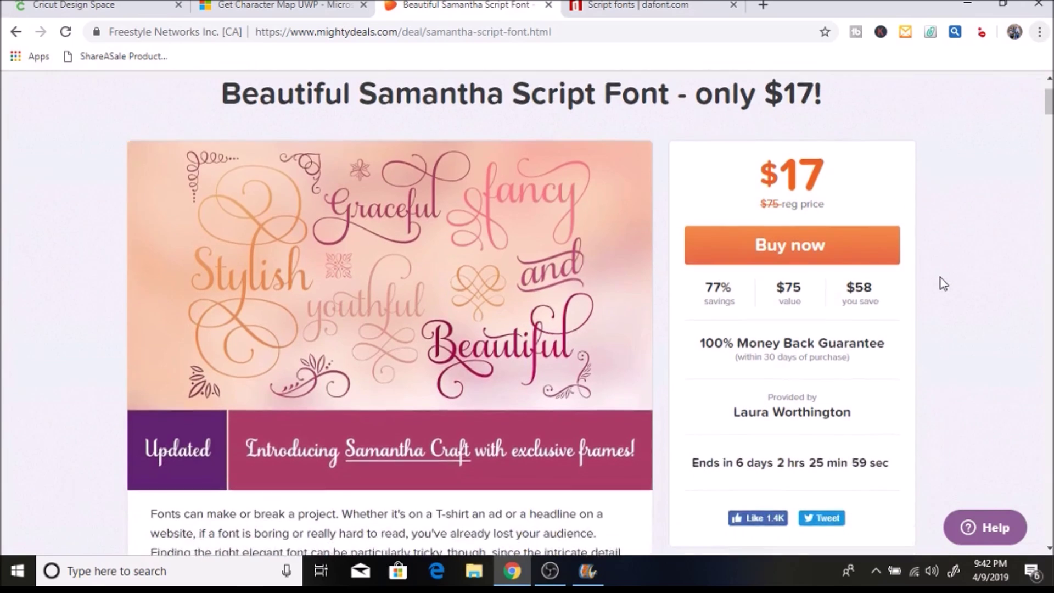
{"action": "scroll", "coordinate": [943, 284], "scroll_direction": "down", "scroll_amount": 1}
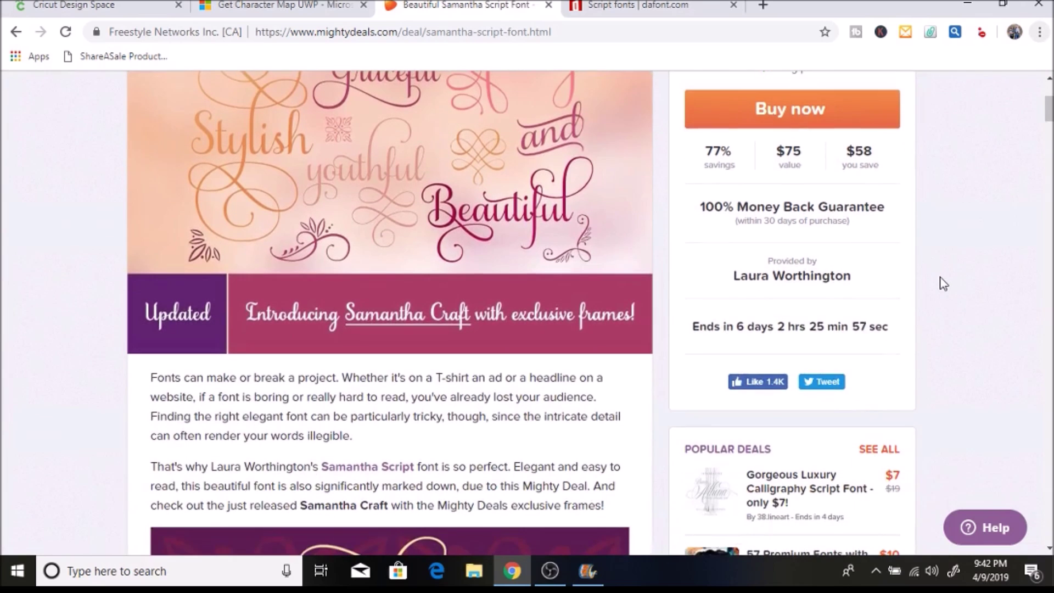
{"action": "scroll", "coordinate": [943, 283], "scroll_direction": "up", "scroll_amount": 3}
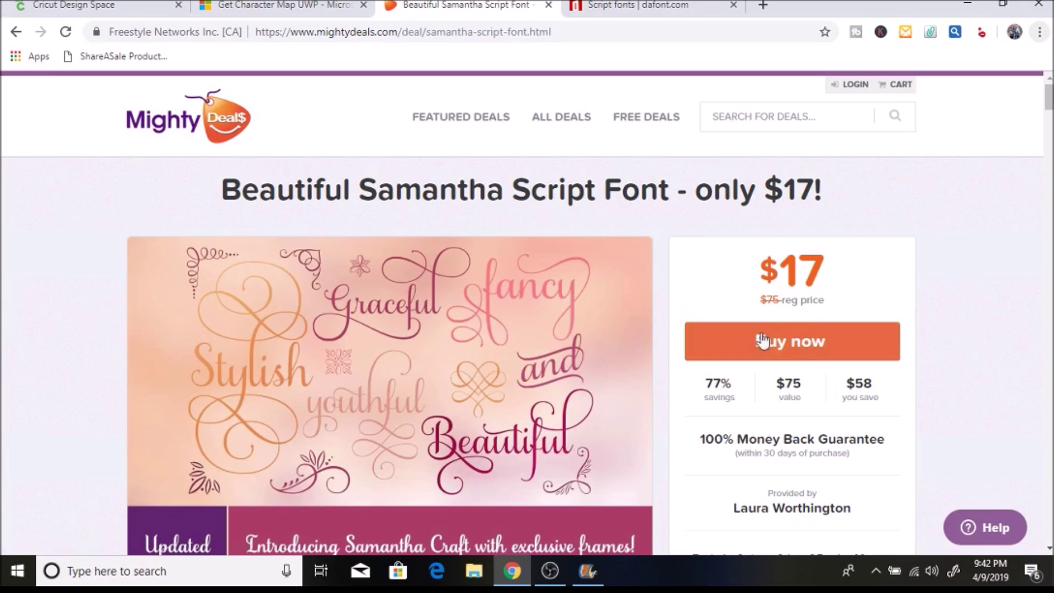
{"action": "scroll", "coordinate": [922, 291], "scroll_direction": "down", "scroll_amount": 3}
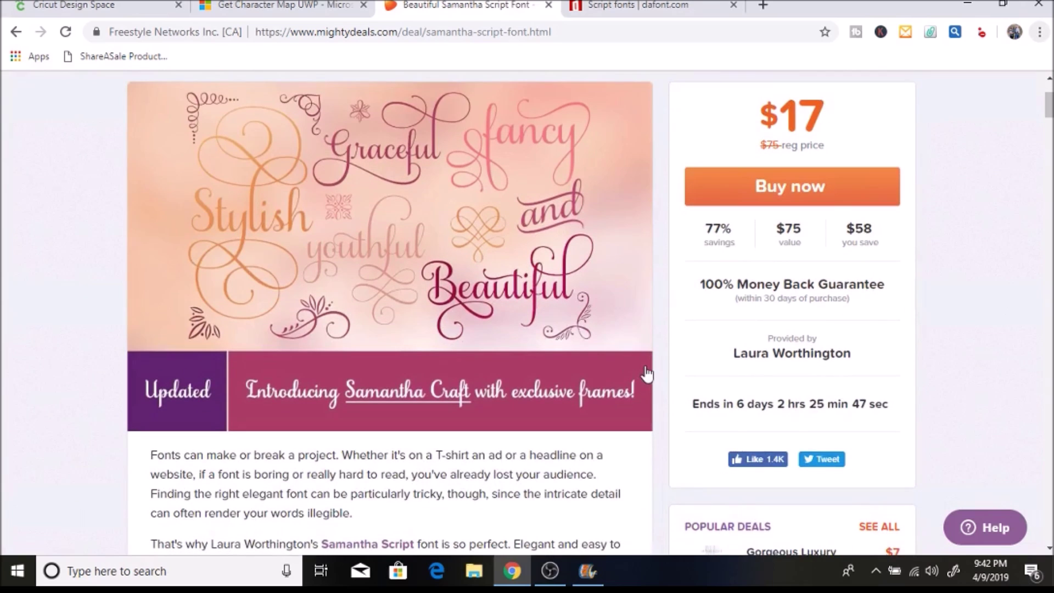
{"action": "scroll", "coordinate": [646, 377], "scroll_direction": "up", "scroll_amount": 3}
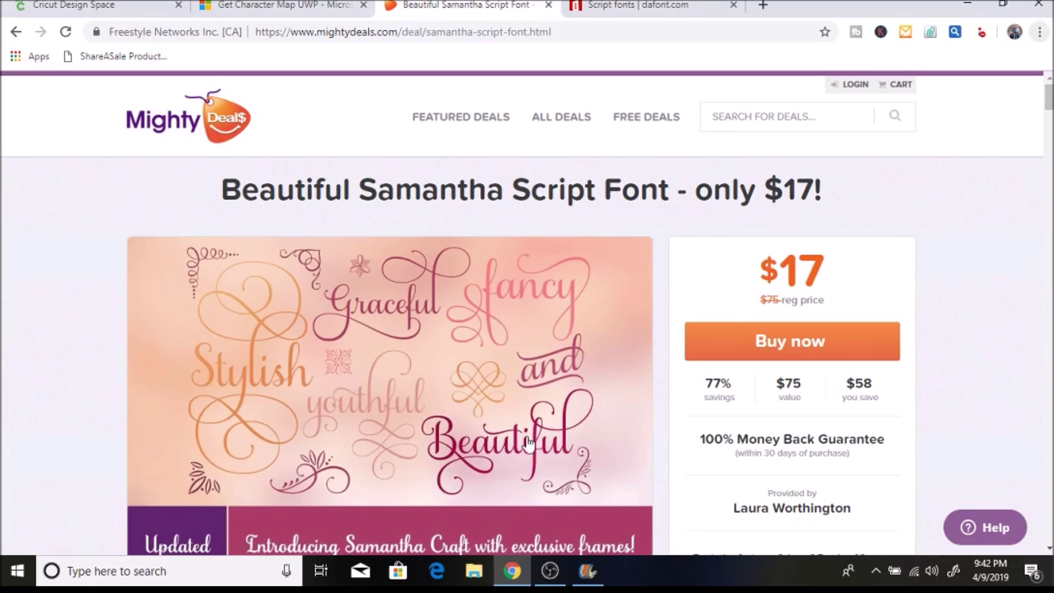
{"action": "scroll", "coordinate": [515, 396], "scroll_direction": "down", "scroll_amount": 3}
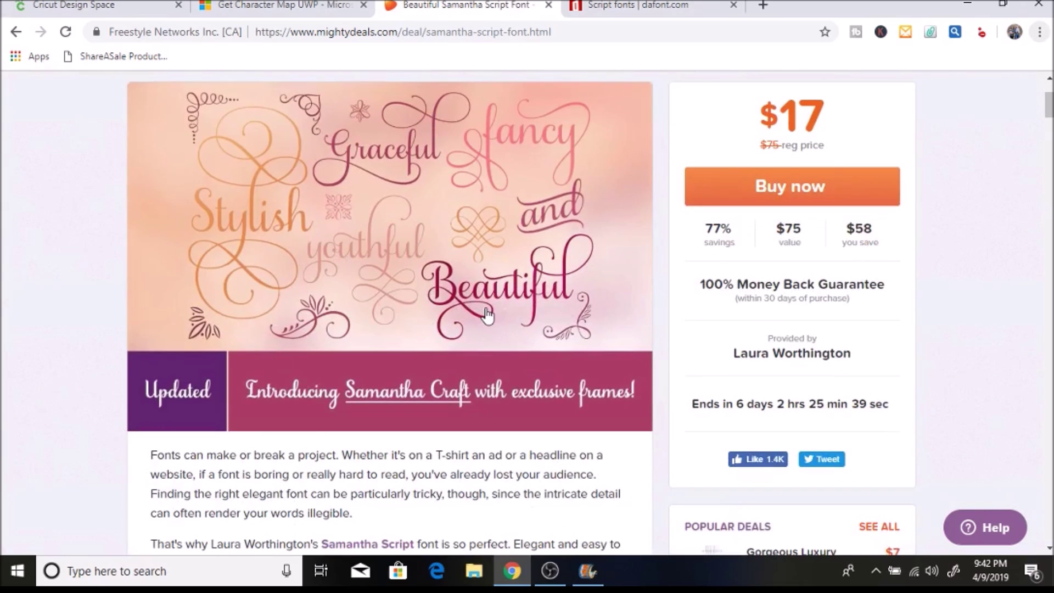
{"action": "scroll", "coordinate": [538, 316], "scroll_direction": "up", "scroll_amount": 3}
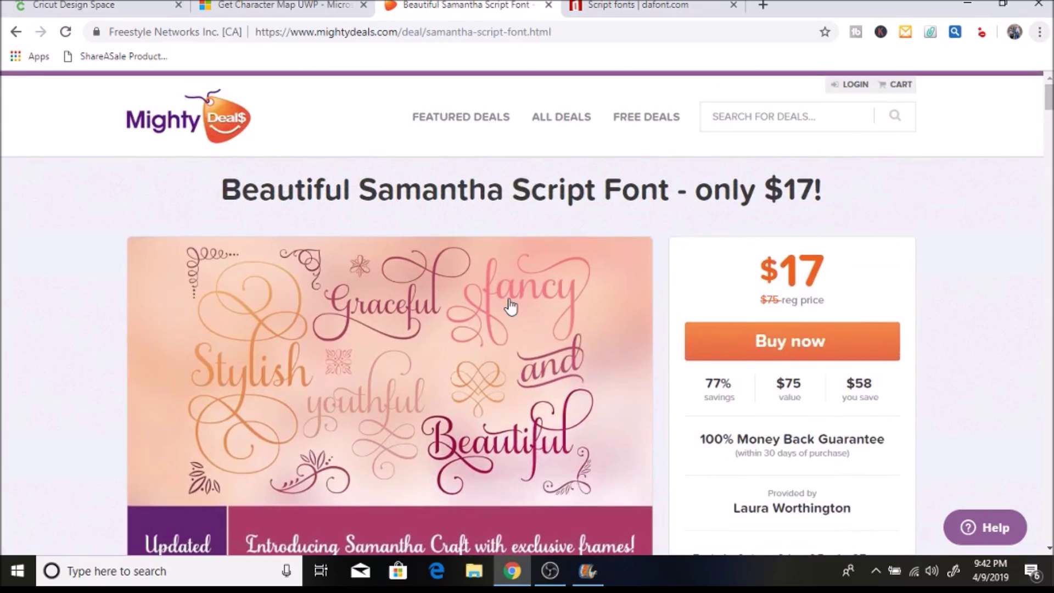
Browse the script fonts on dafont.com for free fonts with decorative swashes
{"action": "left_click", "coordinate": [632, 8]}
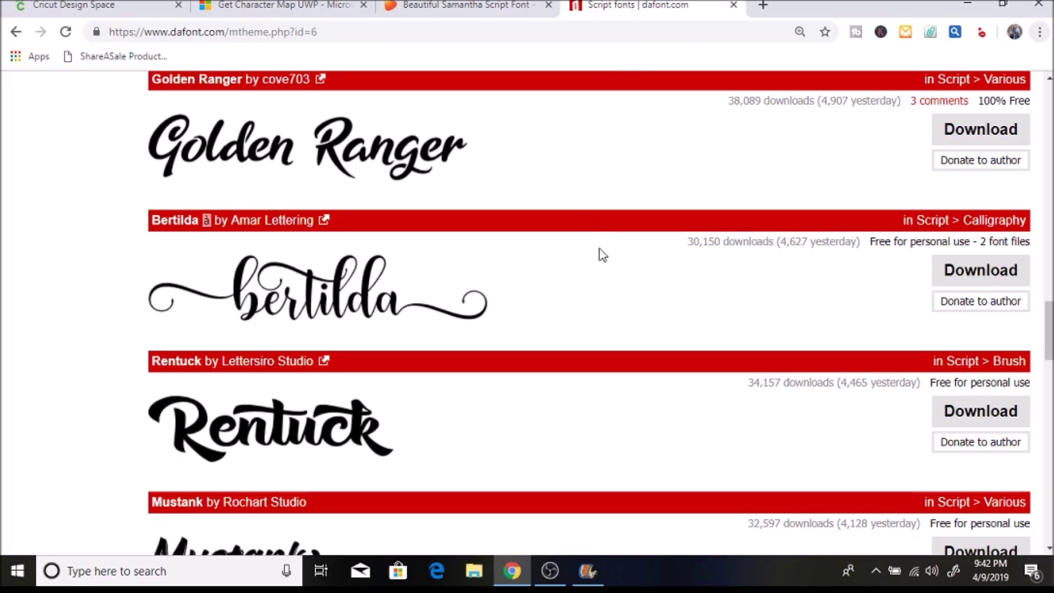
{"action": "scroll", "coordinate": [603, 256], "scroll_direction": "up", "scroll_amount": 5}
{"action": "scroll", "coordinate": [603, 255], "scroll_direction": "up", "scroll_amount": 10}
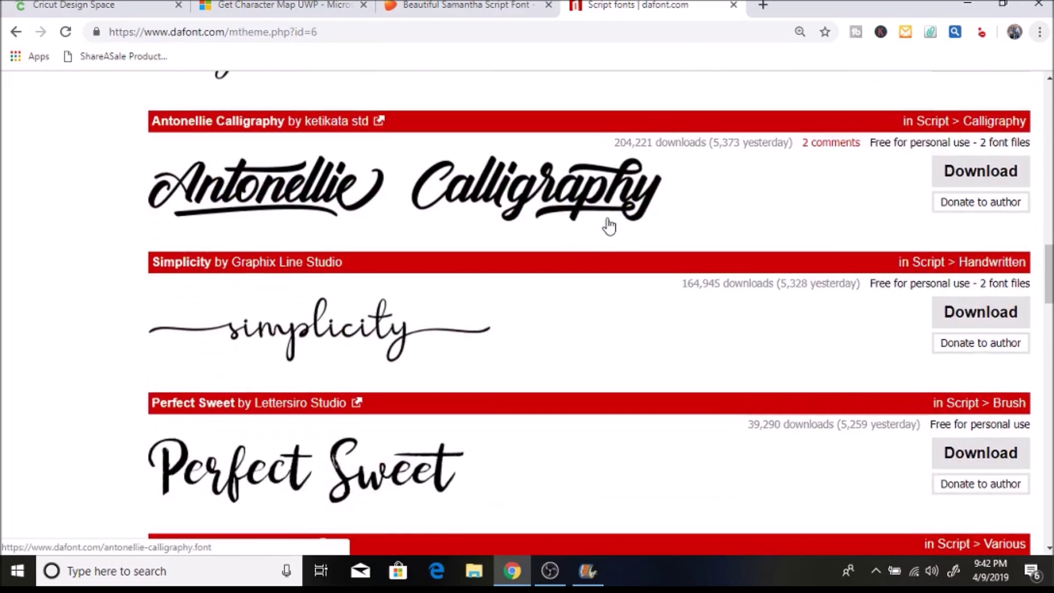
{"action": "scroll", "coordinate": [611, 232], "scroll_direction": "up", "scroll_amount": 1}
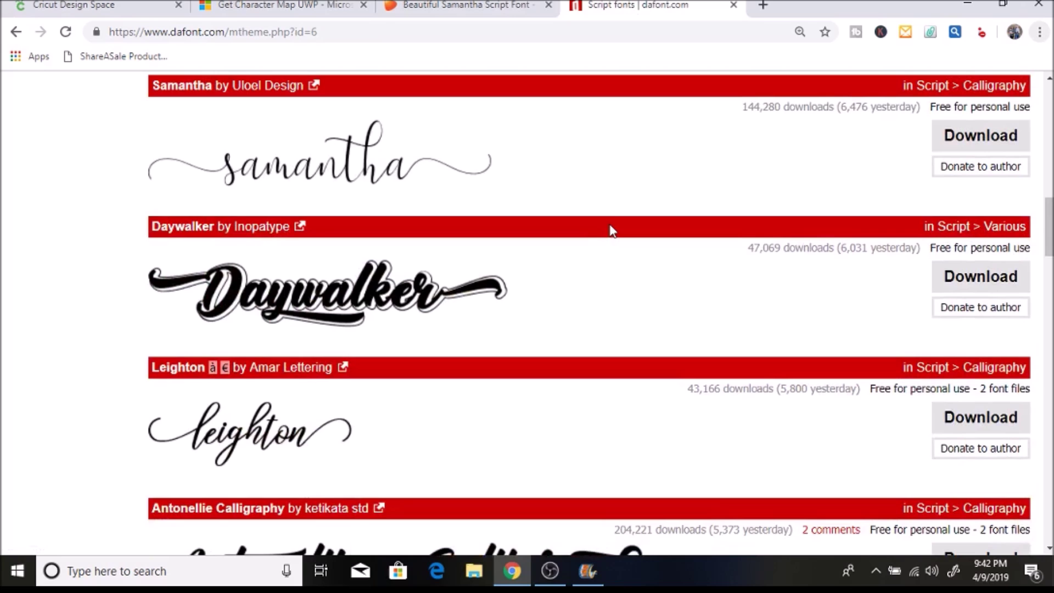
{"action": "scroll", "coordinate": [901, 352], "scroll_direction": "down", "scroll_amount": 10}
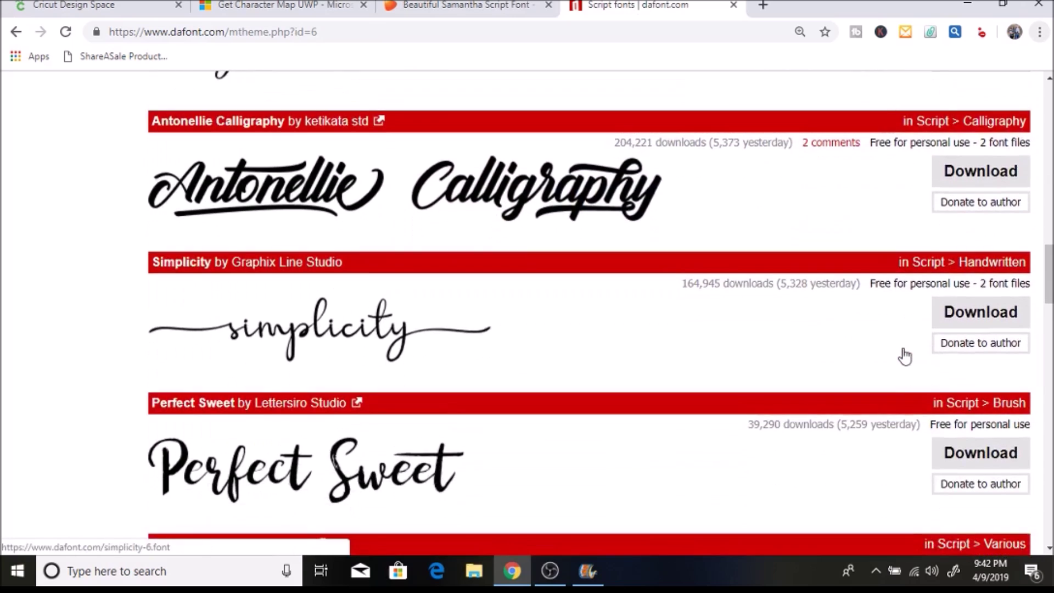
{"action": "scroll", "coordinate": [903, 354], "scroll_direction": "down", "scroll_amount": 5}
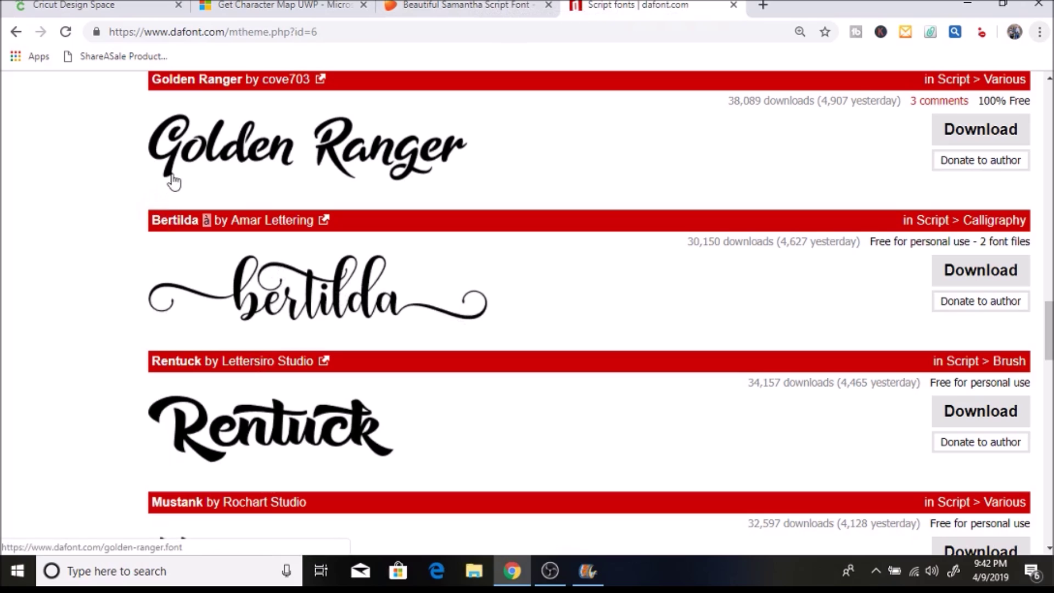
On the Cricut Design Space canvas, delete the swash "thankful" lettering and move the plain "thankful" text up into its place
{"action": "left_click", "coordinate": [116, 3]}
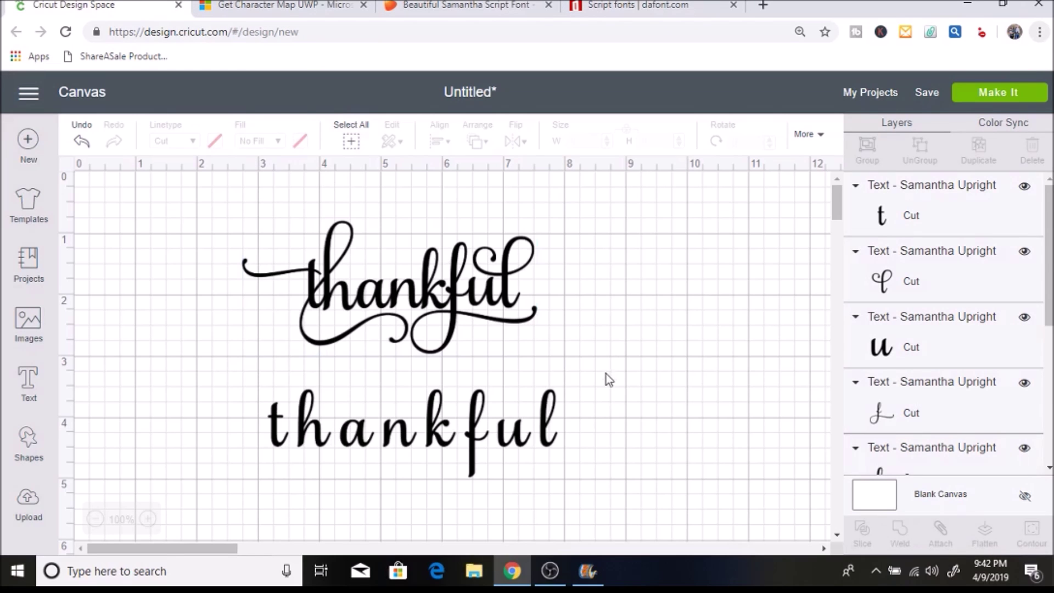
{"action": "left_click_drag", "start_coordinate": [583, 360], "coordinate": [229, 214]}
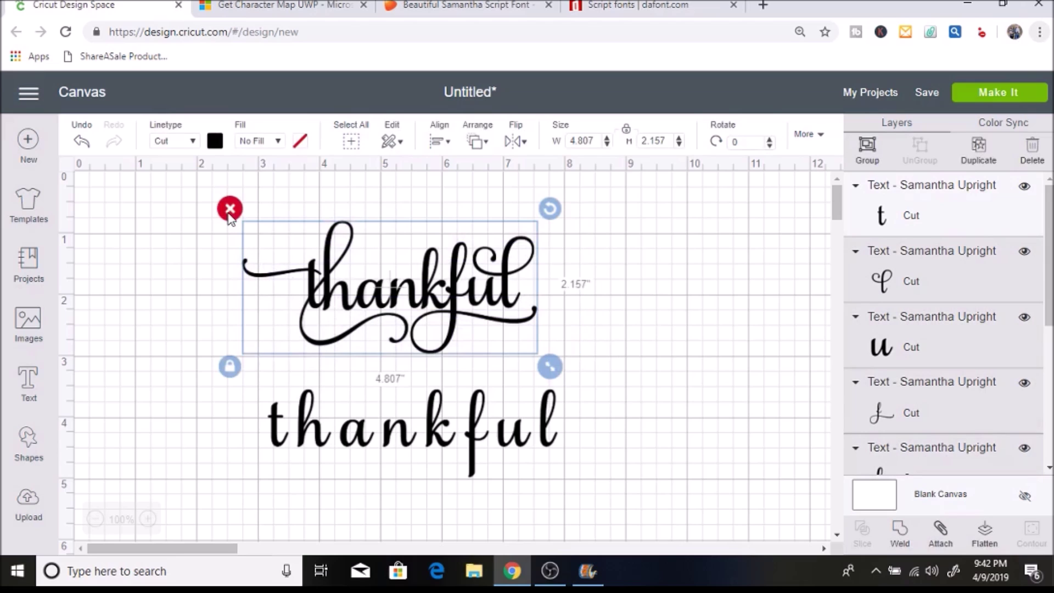
{"action": "left_click", "coordinate": [230, 210]}
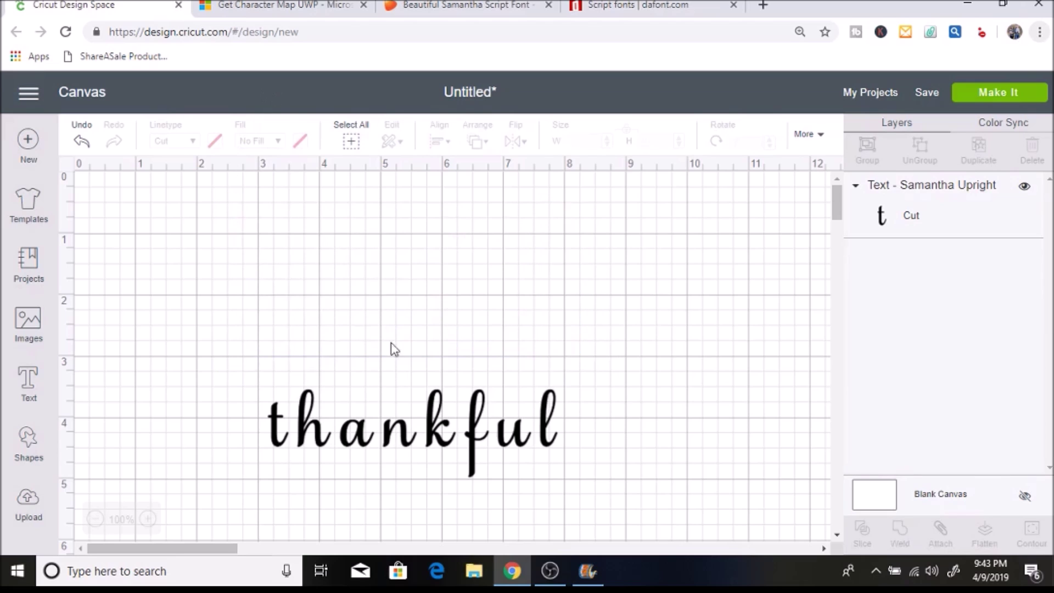
{"action": "left_click", "coordinate": [437, 449]}
{"action": "left_click_drag", "start_coordinate": [419, 437], "coordinate": [375, 292]}
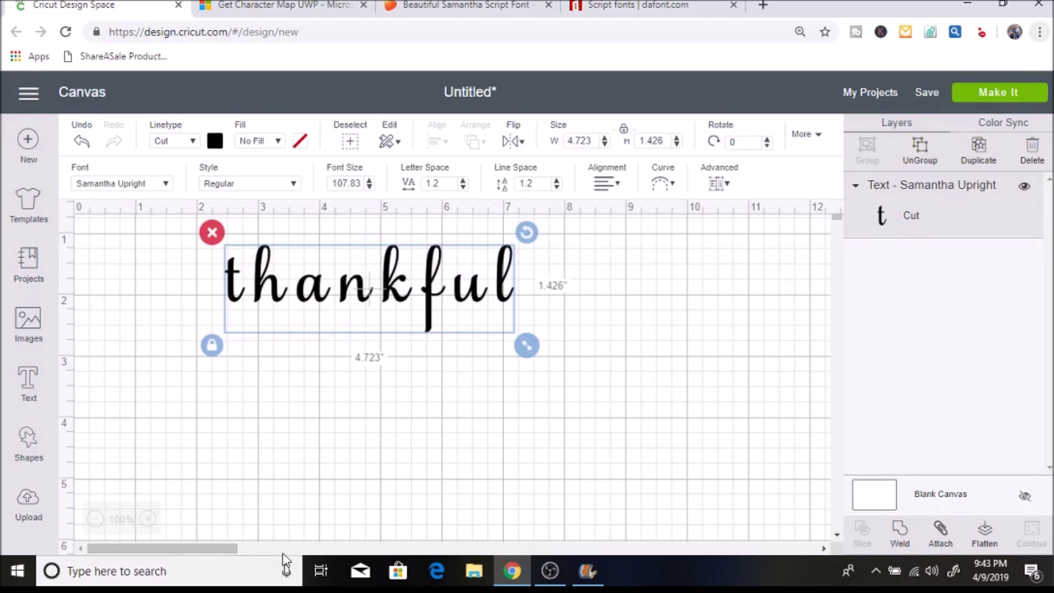
Search Windows for "character" and open the newly installed Character Map UWP app
{"action": "left_click", "coordinate": [161, 571]}
{"action": "type", "text": "c"}
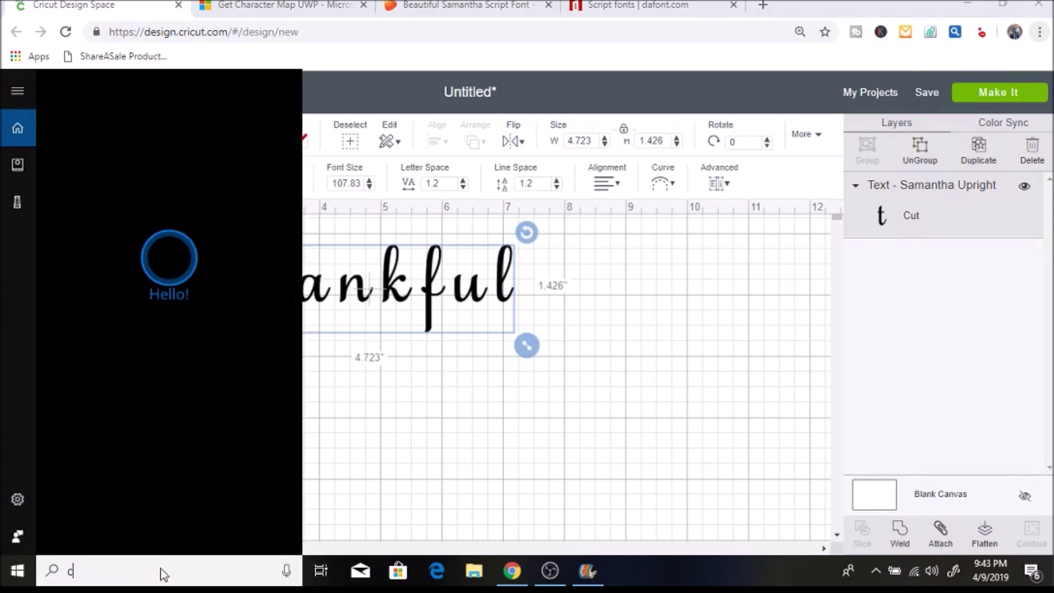
{"action": "type", "text": "haracter"}
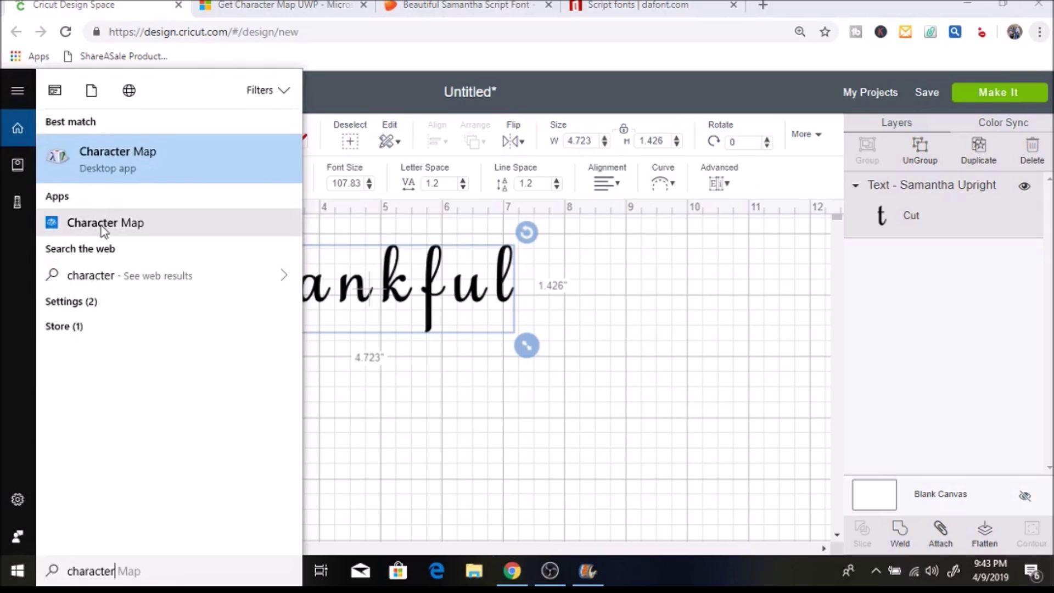
{"action": "left_click", "coordinate": [103, 229]}
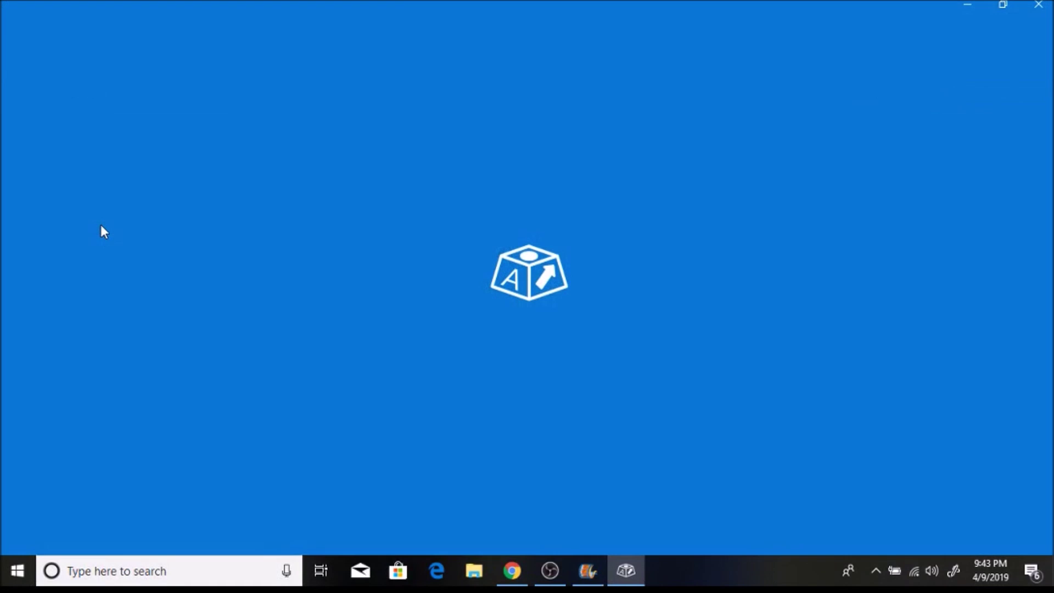
Find the Samantha Upright font in the Character Map font list and display its characters
{"action": "scroll", "coordinate": [453, 228], "scroll_direction": "up", "scroll_amount": 10}
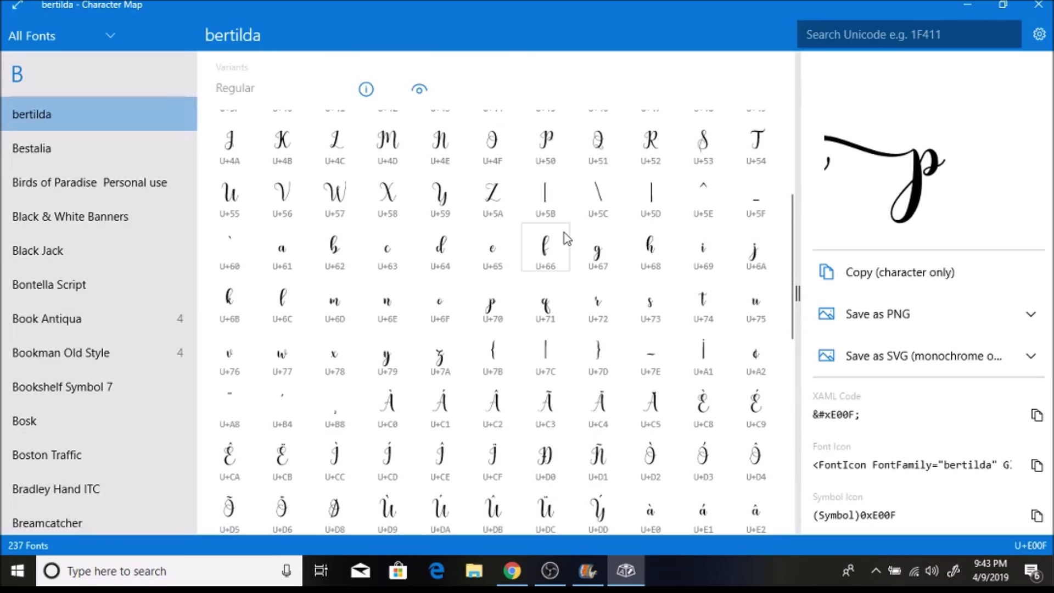
{"action": "scroll", "coordinate": [119, 256], "scroll_direction": "down", "scroll_amount": 5}
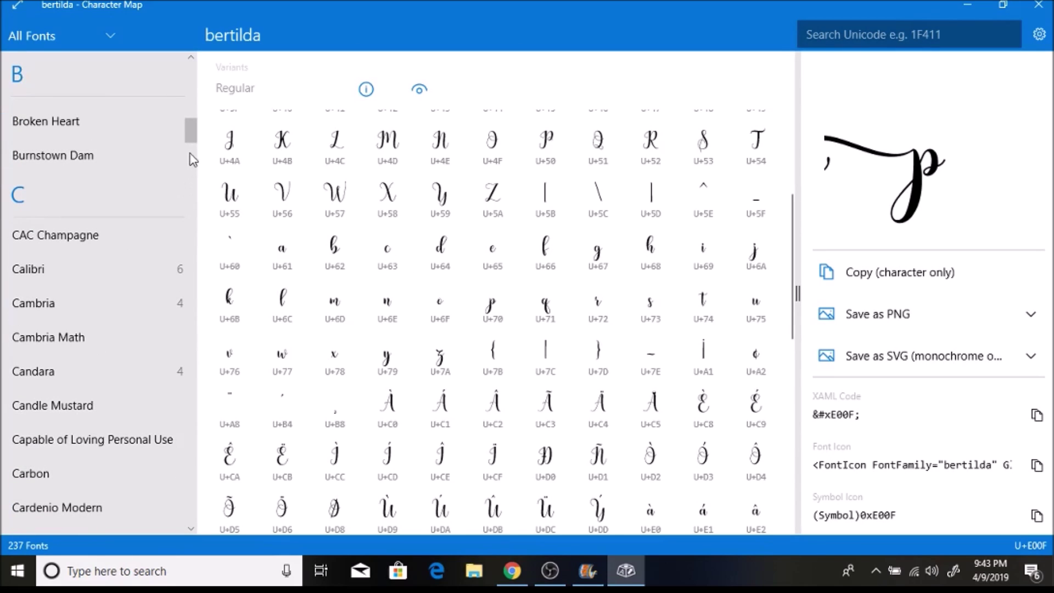
{"action": "left_click_drag", "start_coordinate": [193, 142], "coordinate": [198, 441]}
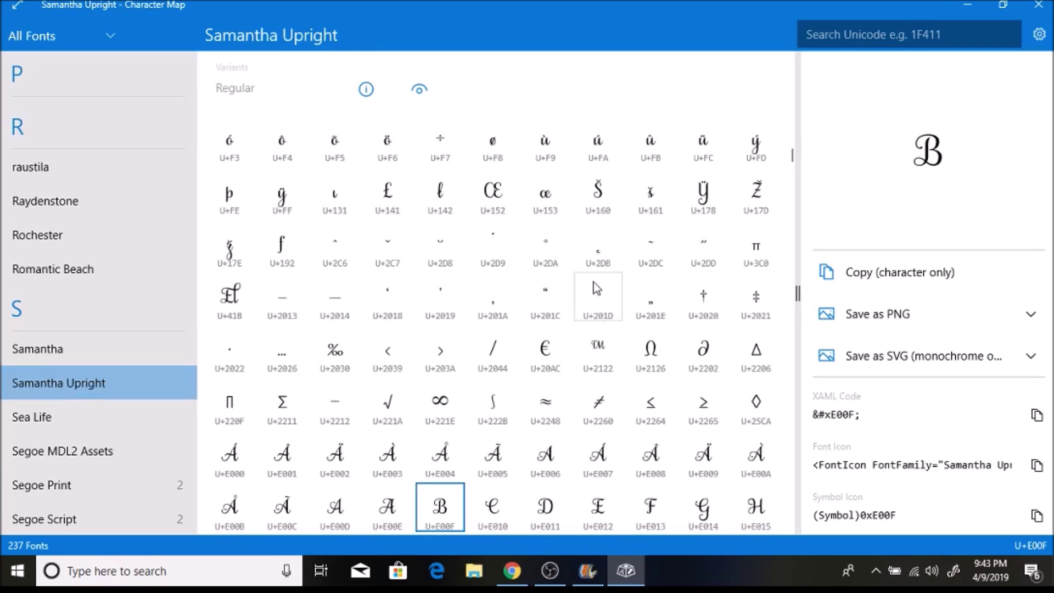
Browse the decorative capital-letter variants of Samantha Upright, and check the plain "thankful" text on the Cricut Design Space canvas
{"action": "scroll", "coordinate": [594, 282], "scroll_direction": "down", "scroll_amount": 10}
{"action": "scroll", "coordinate": [594, 282], "scroll_direction": "down", "scroll_amount": 12}
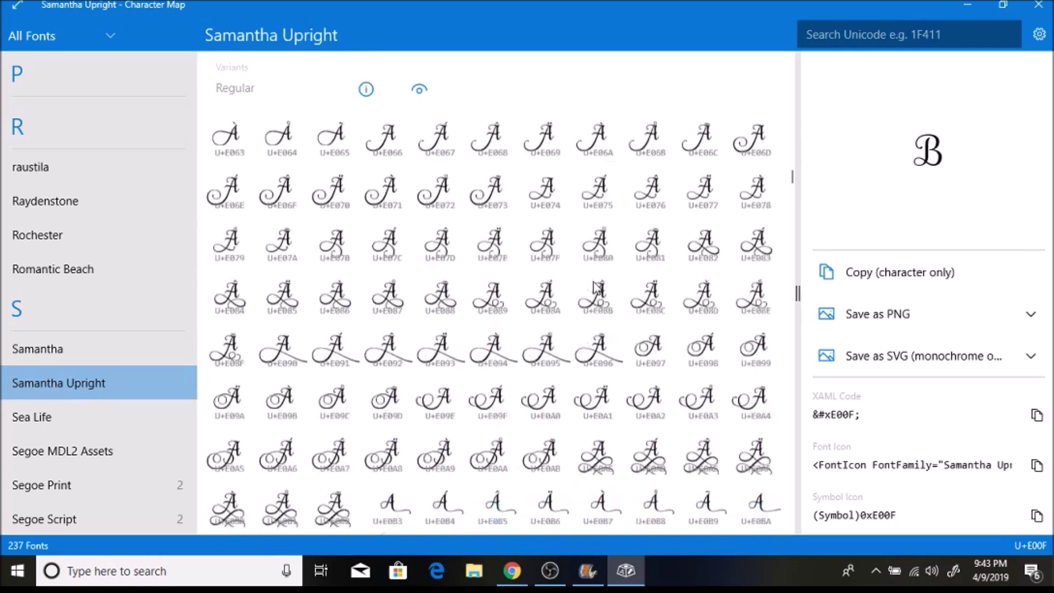
{"action": "scroll", "coordinate": [594, 280], "scroll_direction": "down", "scroll_amount": 15}
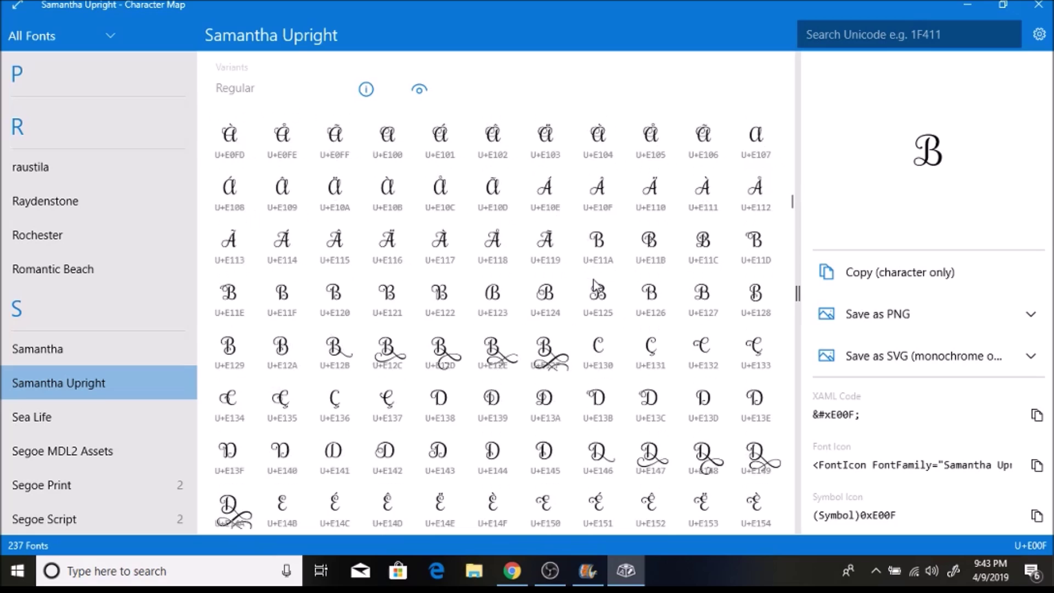
{"action": "scroll", "coordinate": [594, 280], "scroll_direction": "down", "scroll_amount": 5}
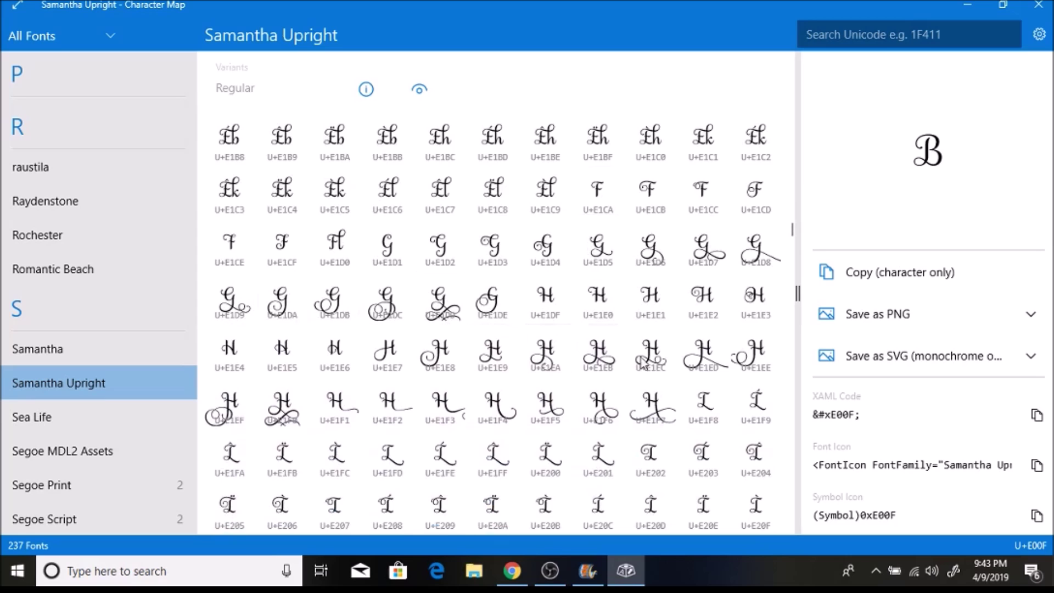
{"action": "scroll", "coordinate": [596, 349], "scroll_direction": "down", "scroll_amount": 4}
{"action": "scroll", "coordinate": [595, 349], "scroll_direction": "down", "scroll_amount": 12}
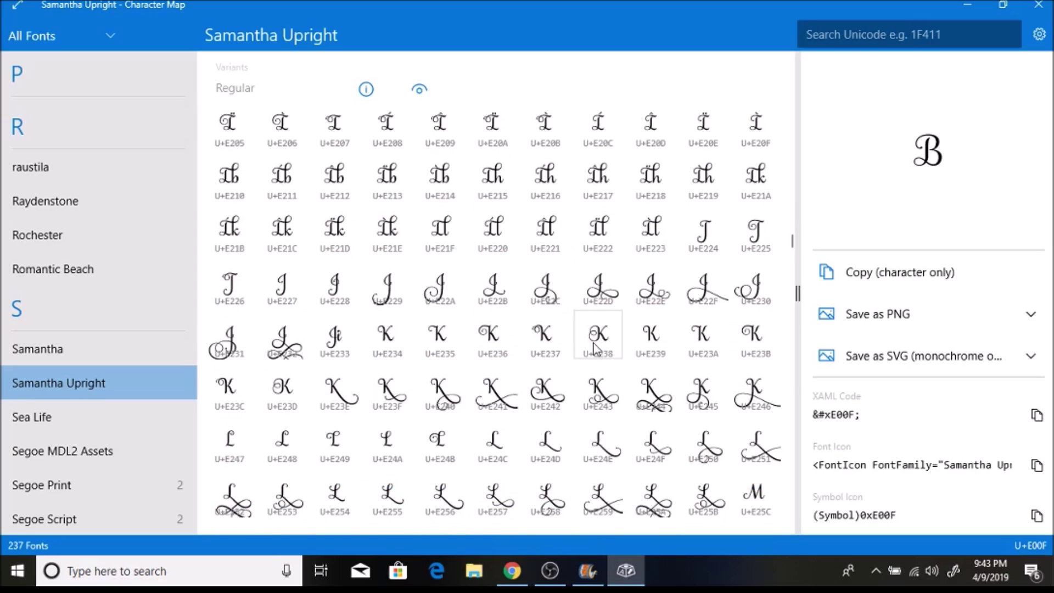
{"action": "scroll", "coordinate": [596, 356], "scroll_direction": "down", "scroll_amount": 4}
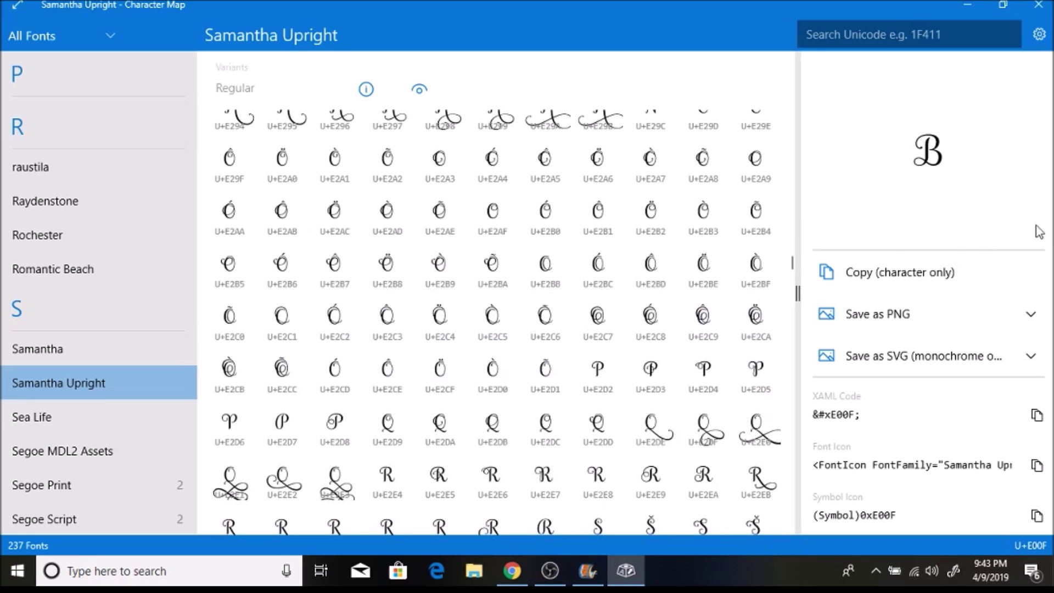
{"action": "left_click", "coordinate": [511, 571]}
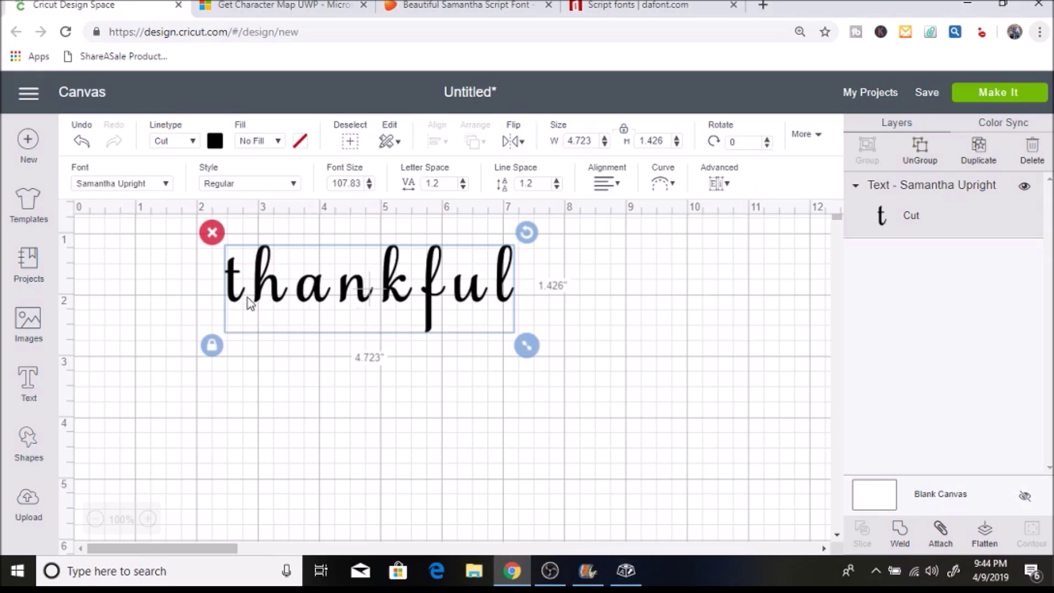
Back in Character Map, find the lowercase t variants and copy the long-crossbar t glyph U+E7A6
{"action": "left_click", "coordinate": [626, 571]}
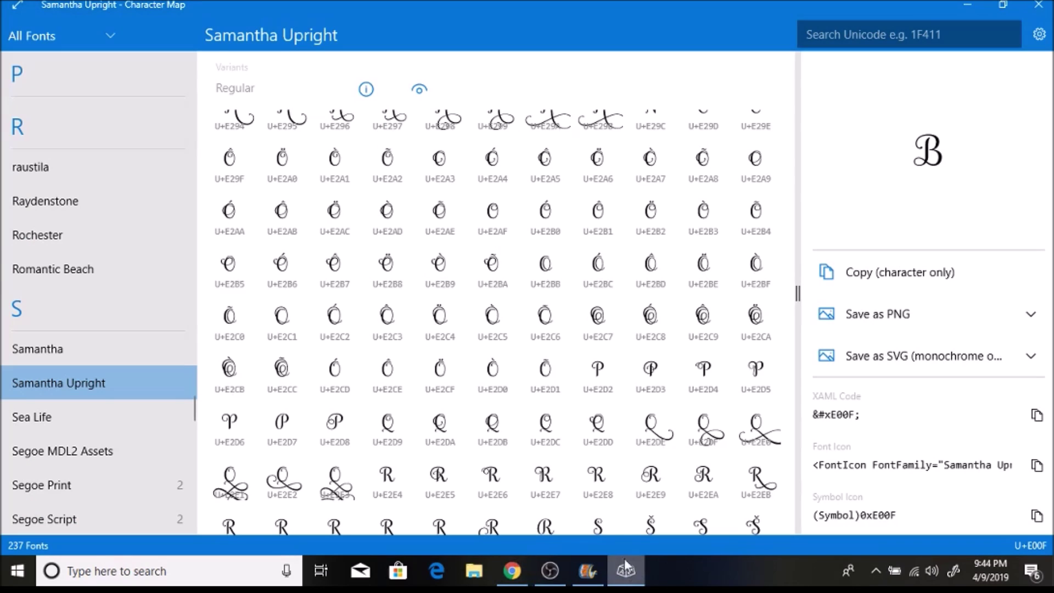
{"action": "scroll", "coordinate": [630, 329], "scroll_direction": "down", "scroll_amount": 20}
{"action": "scroll", "coordinate": [630, 329], "scroll_direction": "down", "scroll_amount": 20}
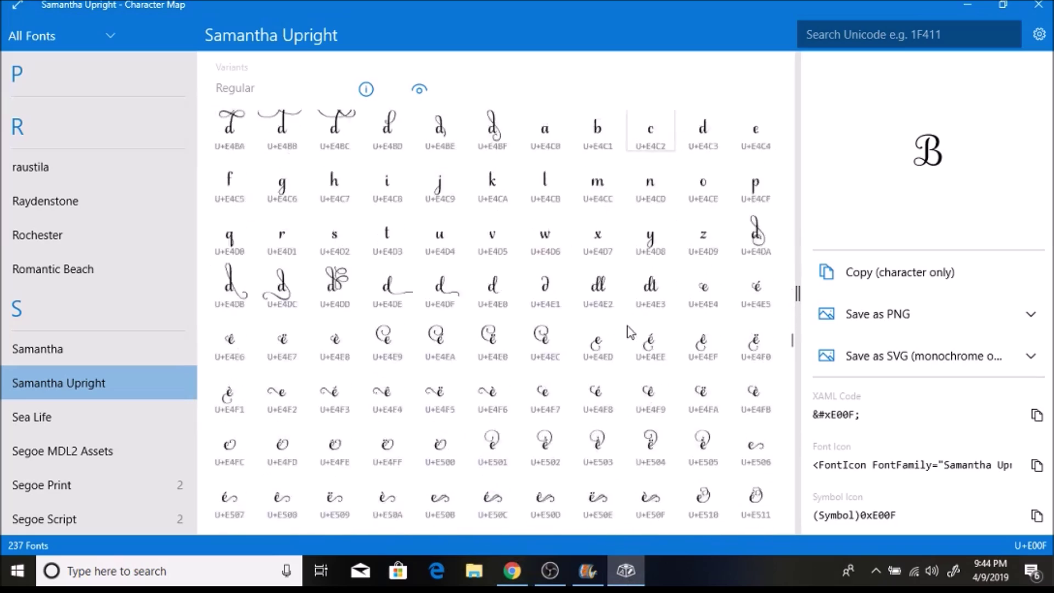
{"action": "scroll", "coordinate": [630, 331], "scroll_direction": "down", "scroll_amount": 20}
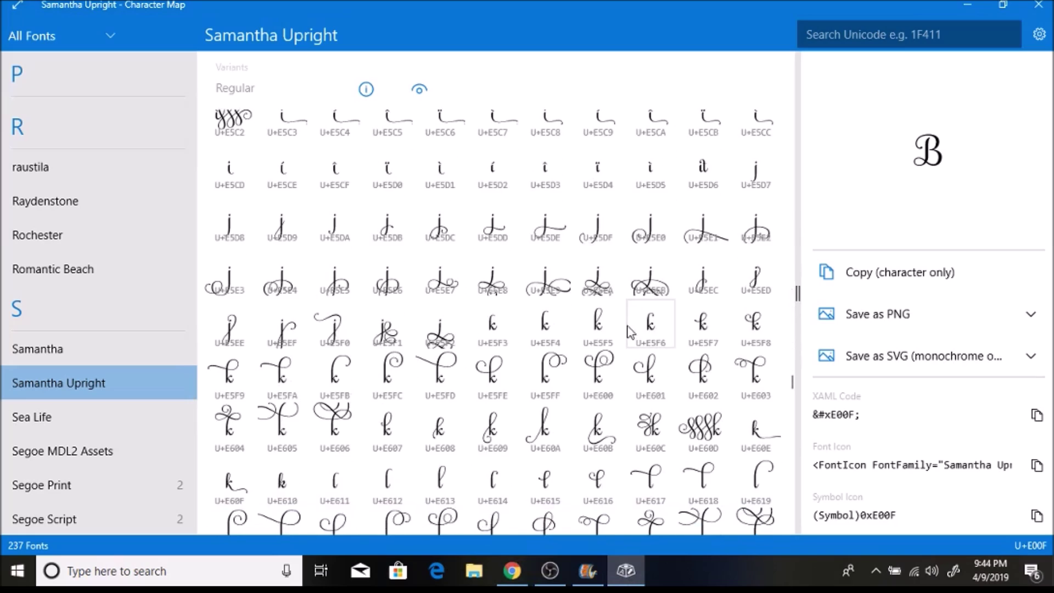
{"action": "scroll", "coordinate": [630, 332], "scroll_direction": "down", "scroll_amount": 15}
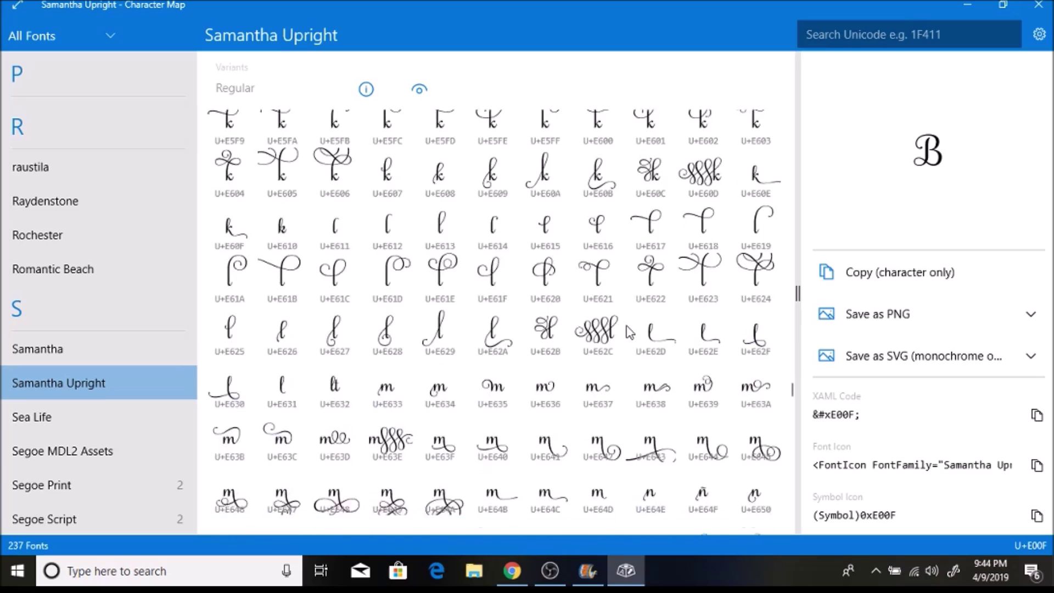
{"action": "scroll", "coordinate": [630, 331], "scroll_direction": "down", "scroll_amount": 18}
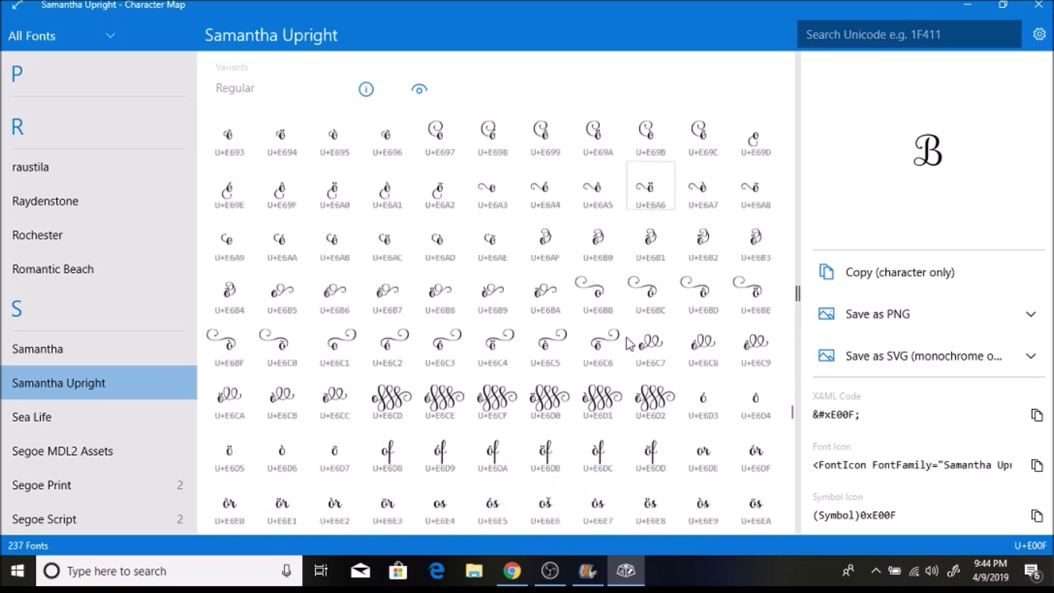
{"action": "scroll", "coordinate": [620, 345], "scroll_direction": "down", "scroll_amount": 3}
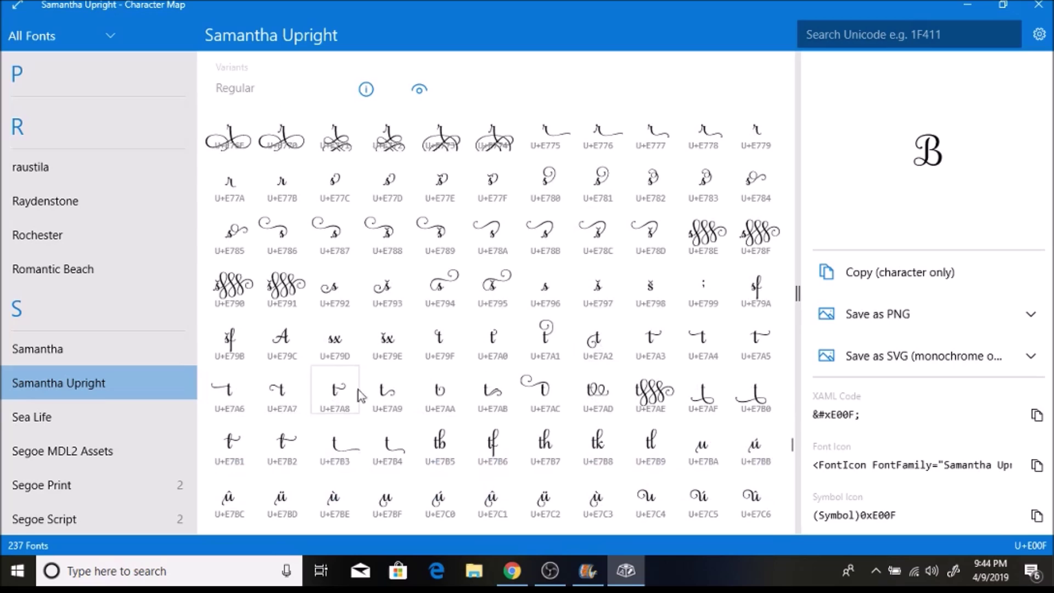
{"action": "left_click", "coordinate": [227, 406]}
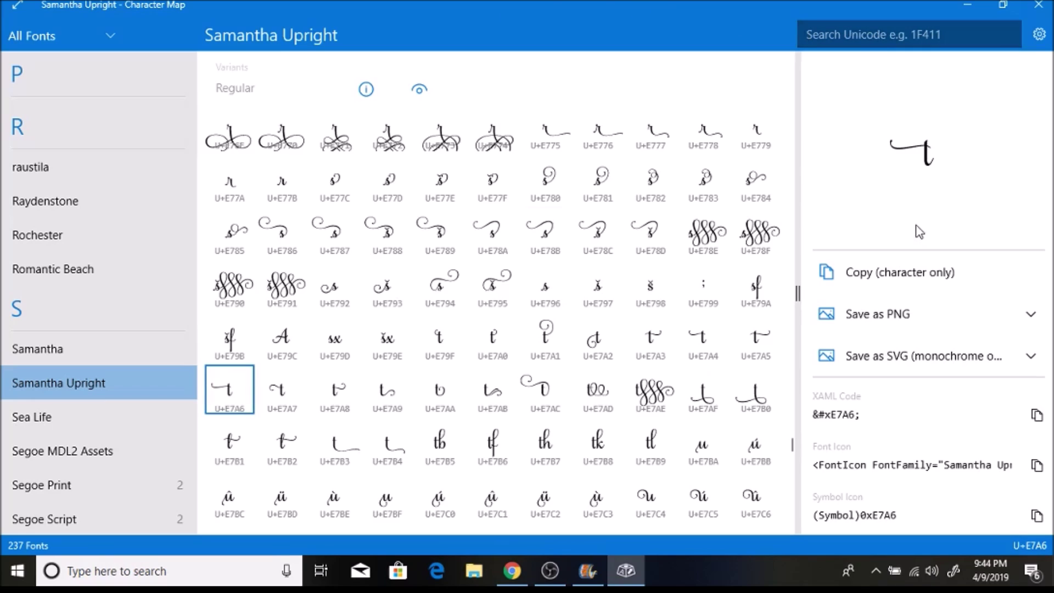
{"action": "left_click", "coordinate": [875, 276]}
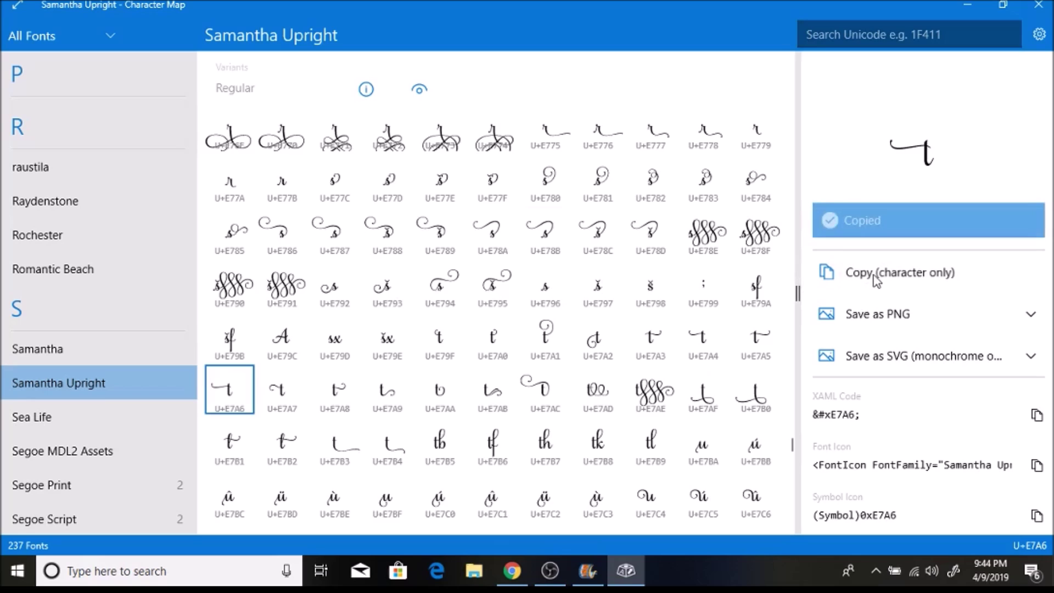
In Cricut Design Space, replace the "t" of the "thankful" text with the copied swash t glyph
{"action": "left_click", "coordinate": [526, 577]}
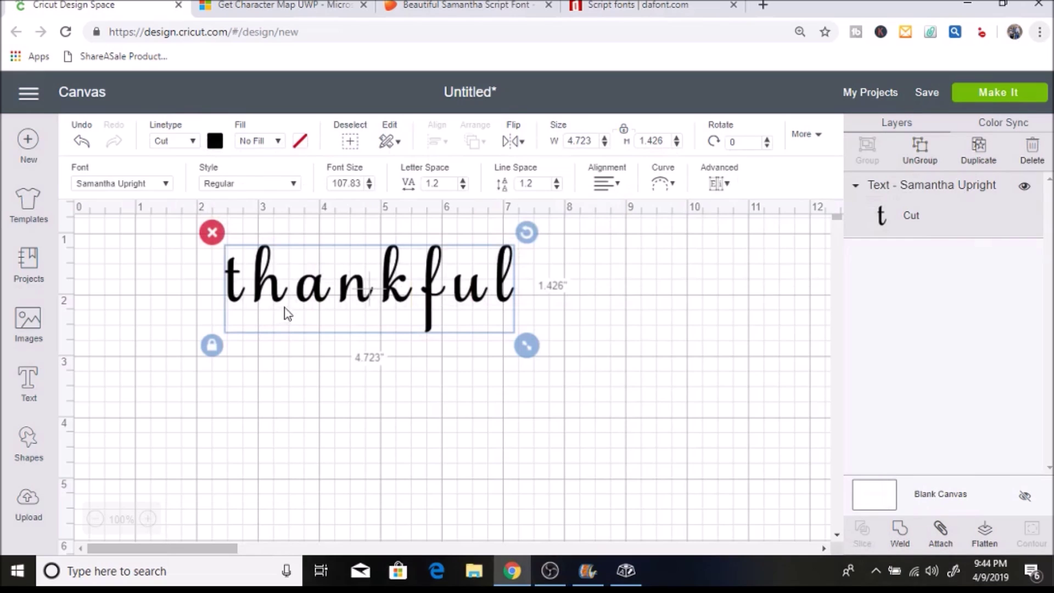
{"action": "double_click", "coordinate": [245, 287]}
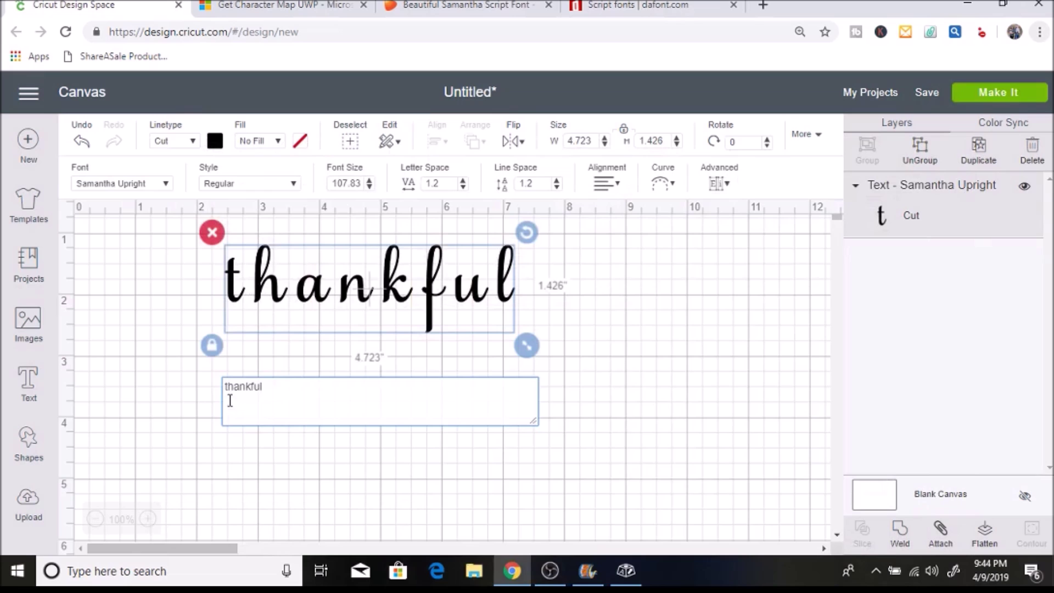
{"action": "left_click_drag", "start_coordinate": [221, 387], "coordinate": [228, 387]}
{"action": "right_click", "coordinate": [226, 385]}
{"action": "left_click", "coordinate": [264, 197]}
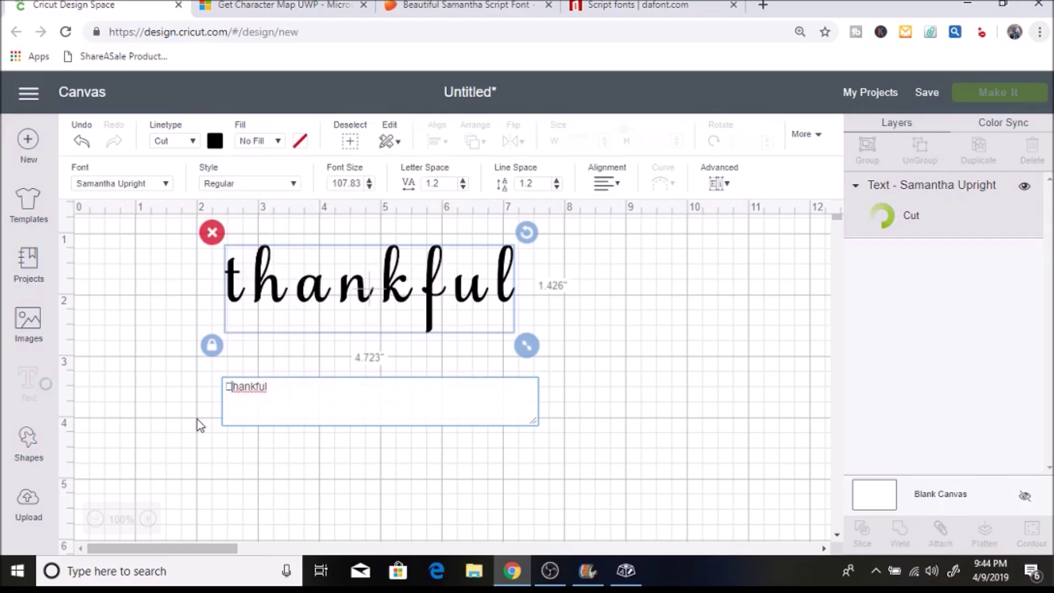
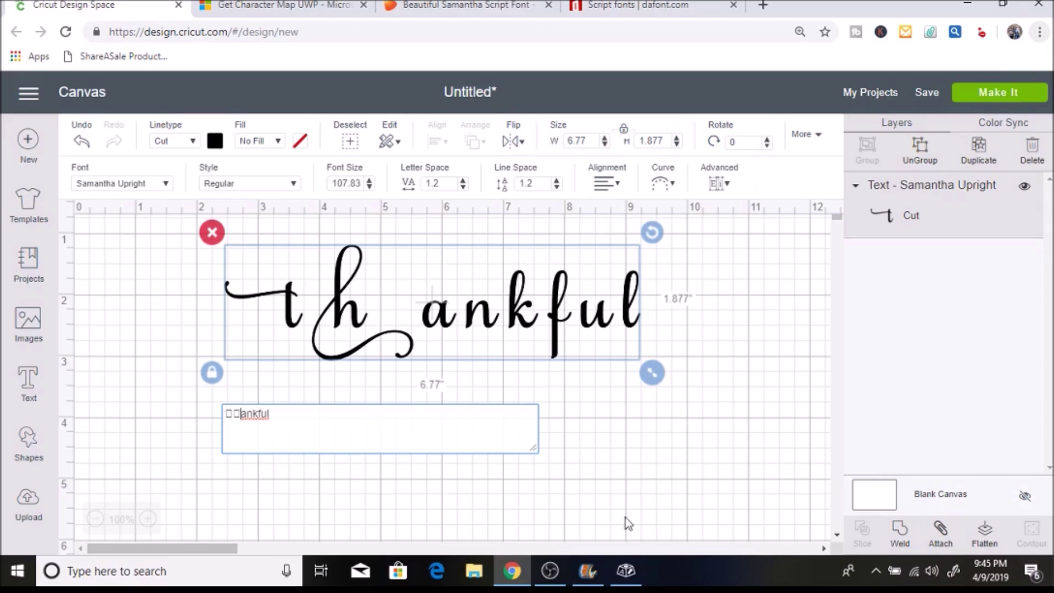
Return to Character Map and copy the lowercase f glyph U+E53C with the looped, extended tail
{"action": "left_click", "coordinate": [625, 571]}
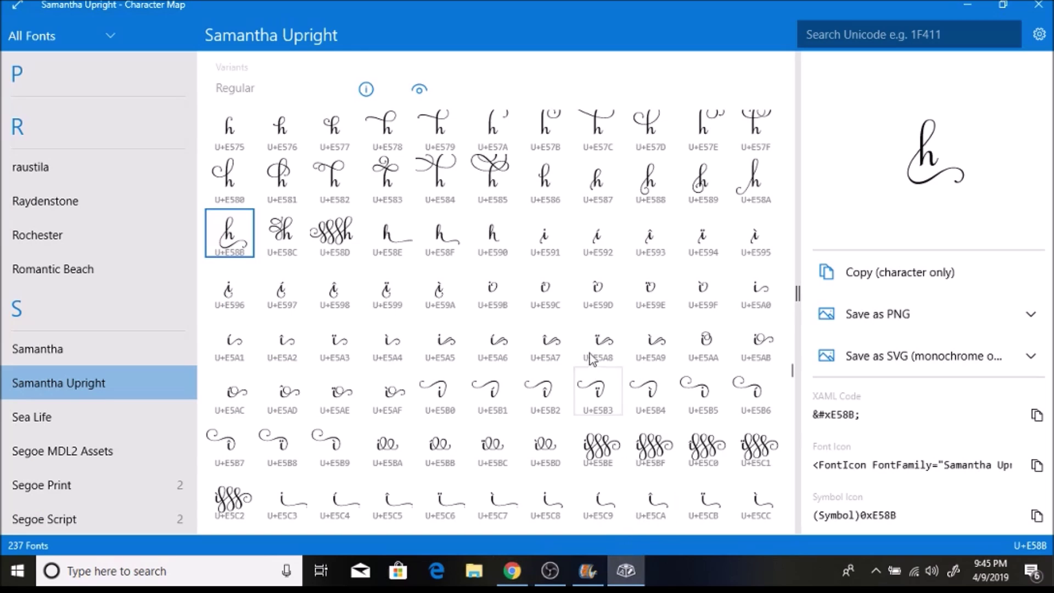
{"action": "scroll", "coordinate": [614, 336], "scroll_direction": "up", "scroll_amount": 3}
{"action": "scroll", "coordinate": [598, 338], "scroll_direction": "up", "scroll_amount": 2}
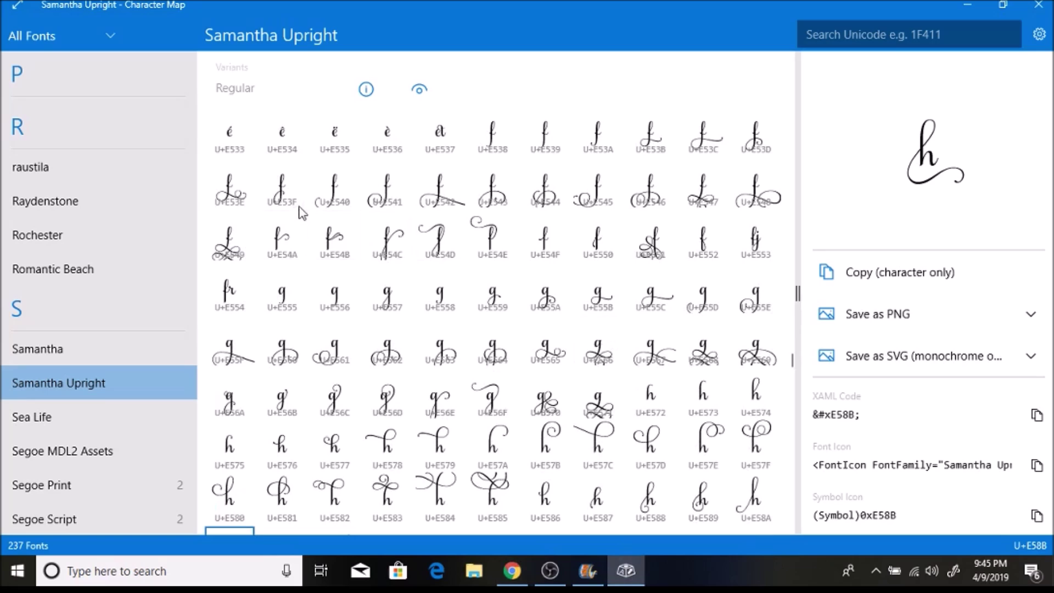
{"action": "scroll", "coordinate": [302, 205], "scroll_direction": "up", "scroll_amount": 1}
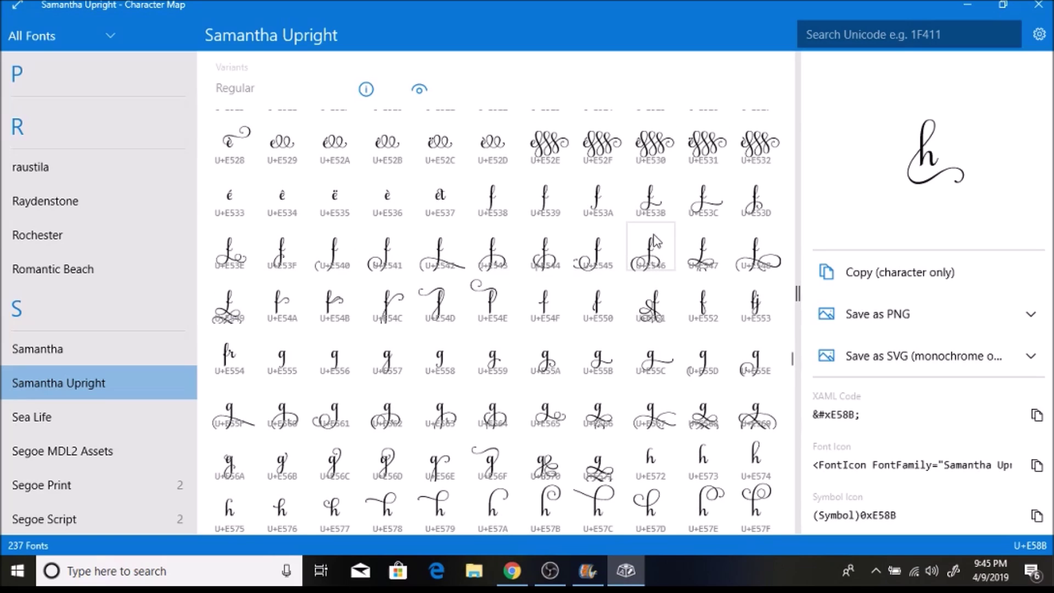
{"action": "left_click", "coordinate": [713, 210]}
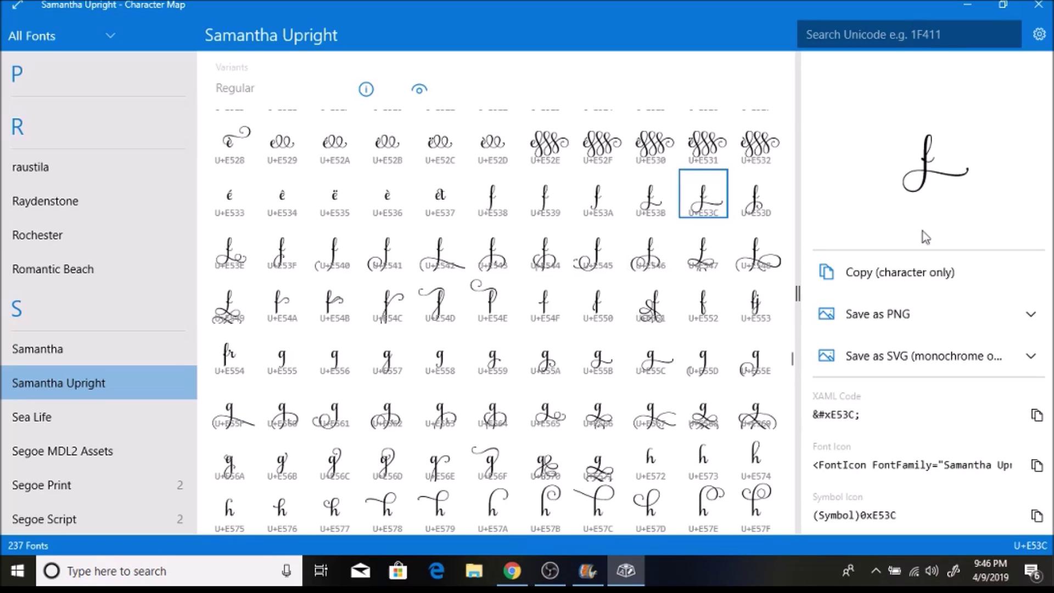
{"action": "left_click", "coordinate": [914, 274]}
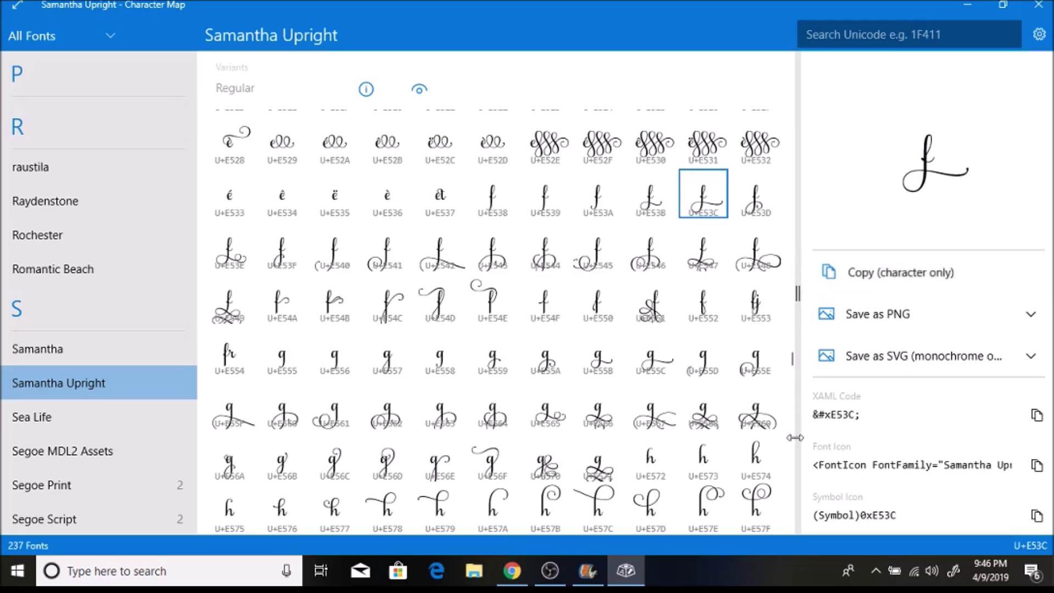
In the Cricut Design Space text, replace the plain "f" with the copied swash f glyph
{"action": "left_click", "coordinate": [511, 571]}
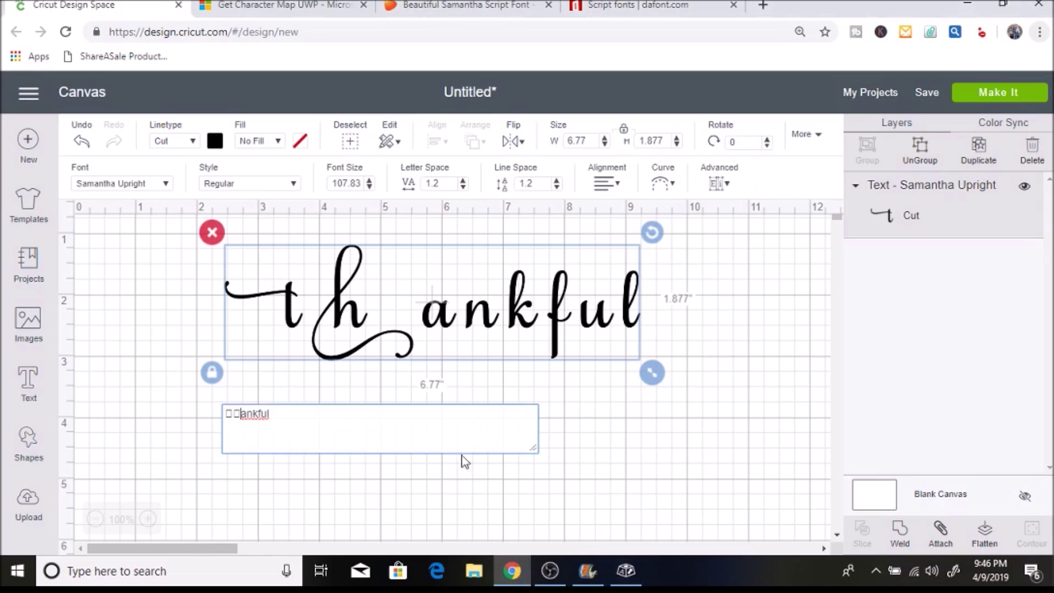
{"action": "right_click", "coordinate": [259, 416]}
{"action": "left_click", "coordinate": [299, 245]}
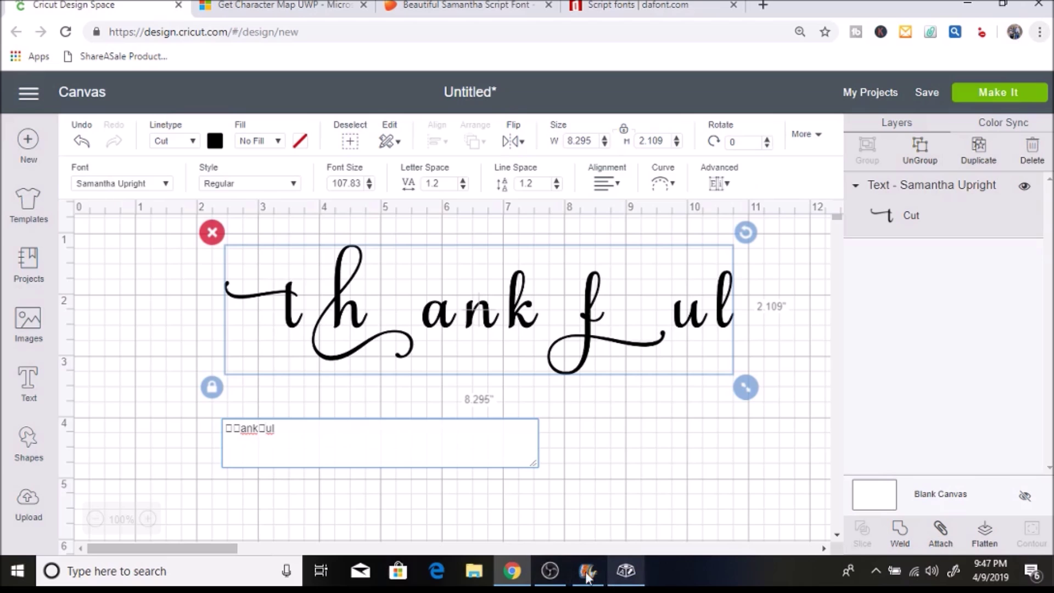
Switch to Character Map, find the lowercase l variants and copy the curled l glyph U+E616
{"action": "left_click", "coordinate": [621, 574]}
{"action": "scroll", "coordinate": [651, 360], "scroll_direction": "down", "scroll_amount": 3}
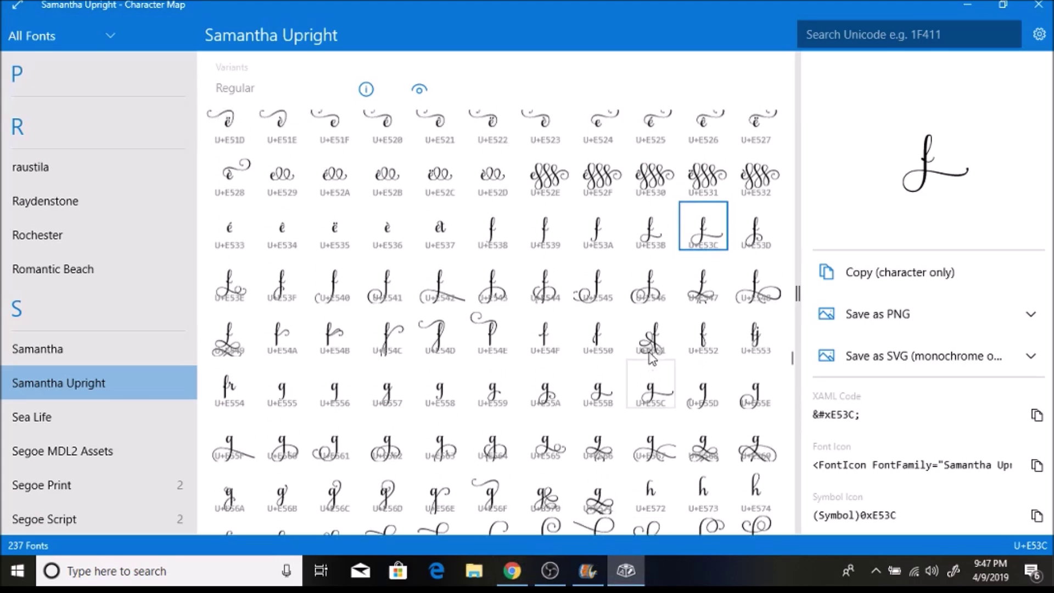
{"action": "scroll", "coordinate": [651, 359], "scroll_direction": "down", "scroll_amount": 5}
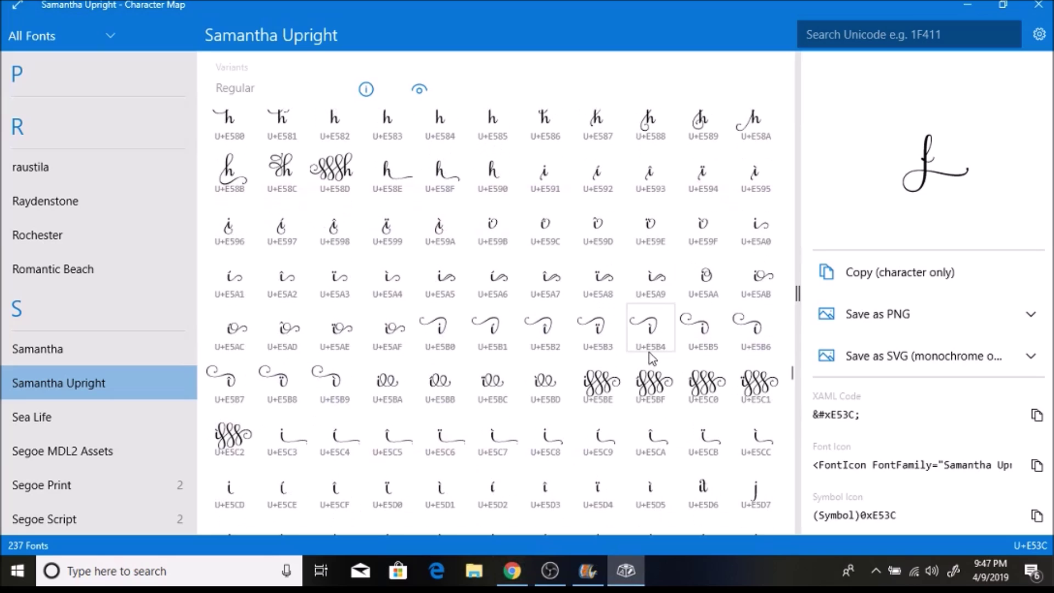
{"action": "scroll", "coordinate": [650, 359], "scroll_direction": "down", "scroll_amount": 10}
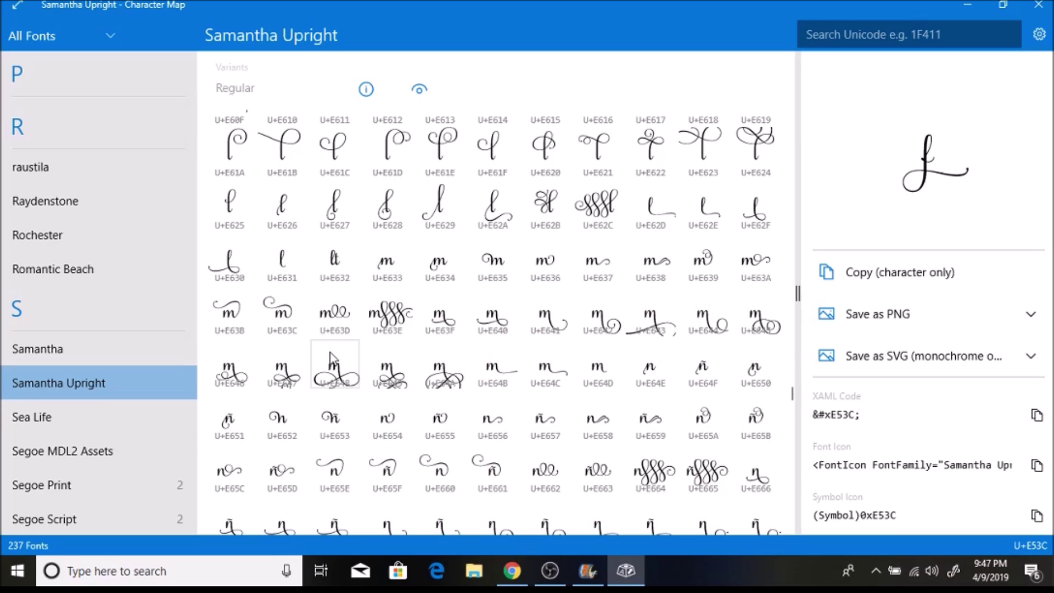
{"action": "scroll", "coordinate": [560, 341], "scroll_direction": "up", "scroll_amount": 1}
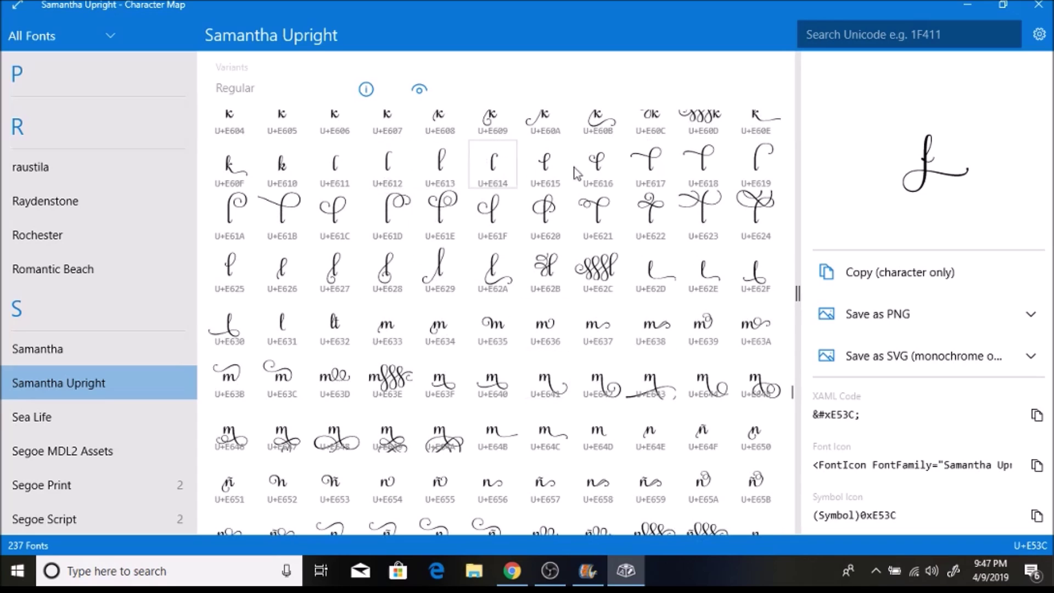
{"action": "left_click", "coordinate": [592, 166]}
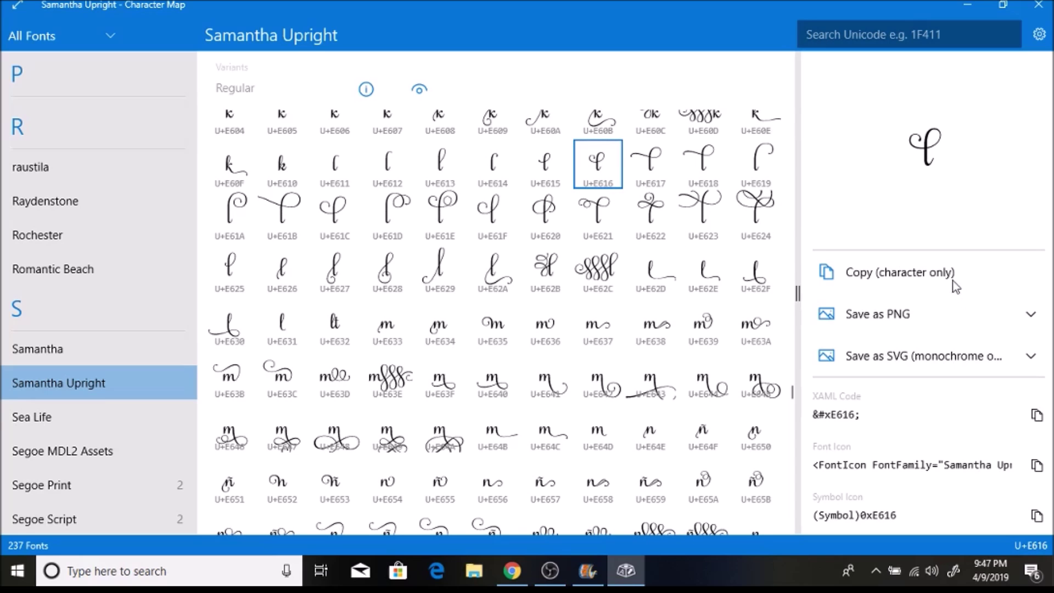
{"action": "left_click", "coordinate": [917, 274]}
Return to Cricut Design Space and replace the plain final "l" of the "thankful" text with the copied curled l glyph
{"action": "left_click", "coordinate": [514, 572]}
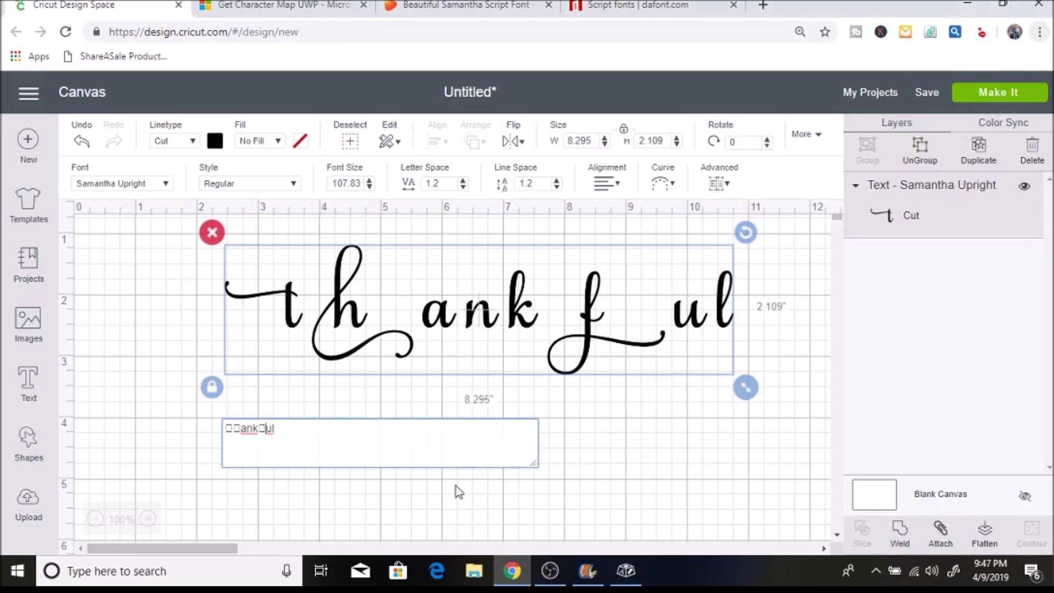
{"action": "left_click_drag", "start_coordinate": [276, 429], "coordinate": [272, 429]}
{"action": "right_click", "coordinate": [272, 429]}
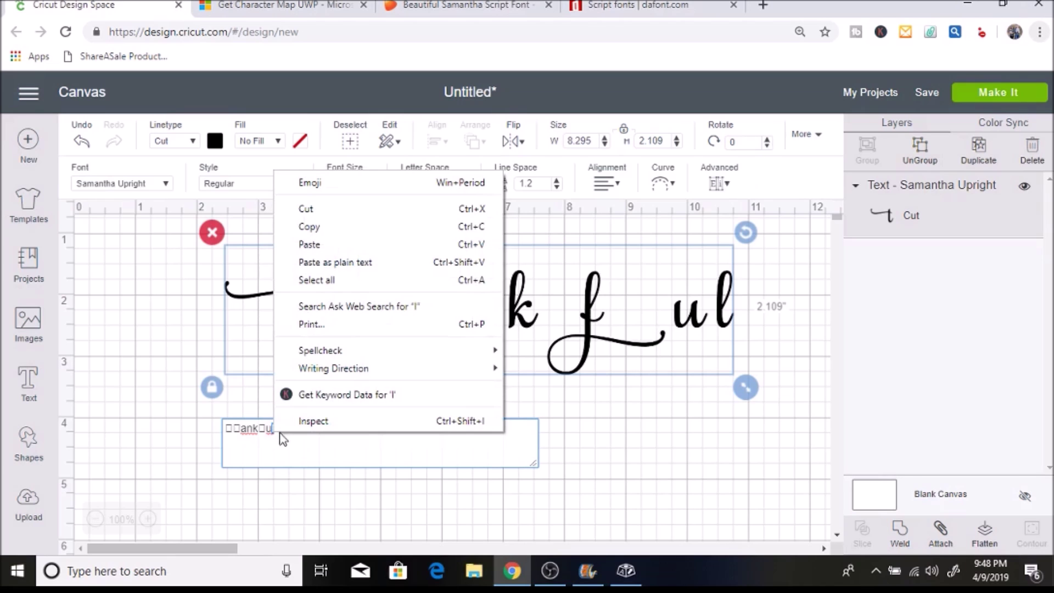
{"action": "left_click", "coordinate": [314, 242]}
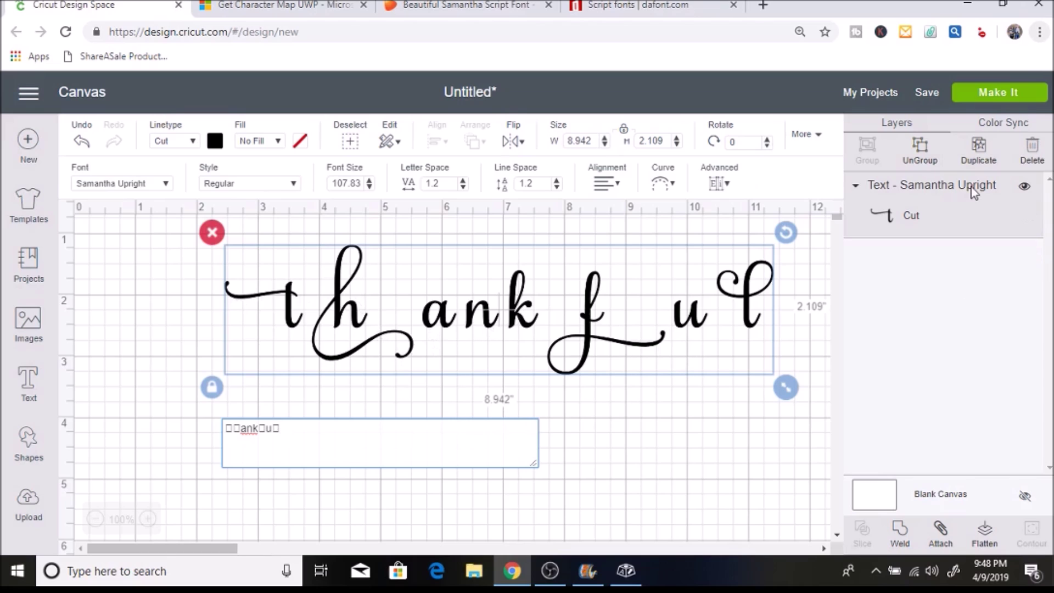
Ungroup the text into separate letters and move the h, a, n and k close together behind the t so they connect as "thank"
{"action": "left_click", "coordinate": [927, 158]}
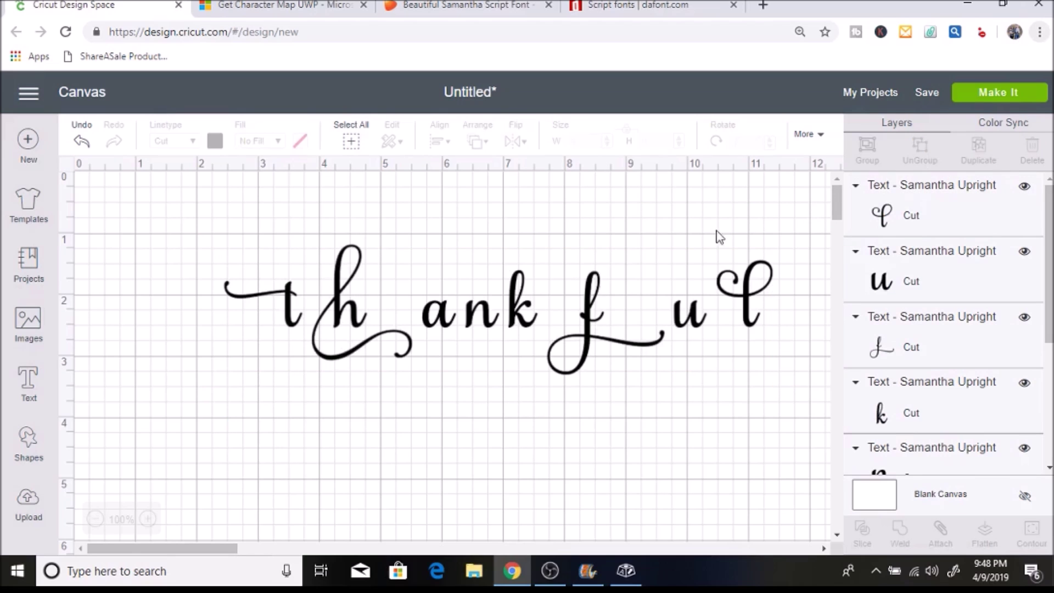
{"action": "left_click_drag", "start_coordinate": [347, 323], "coordinate": [311, 326]}
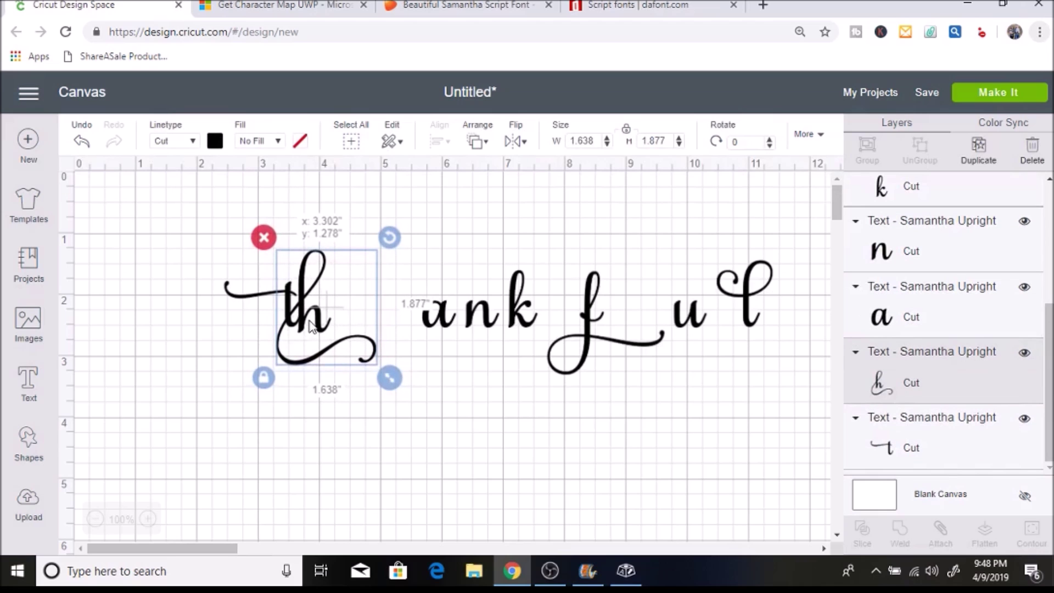
{"action": "left_click_drag", "start_coordinate": [424, 329], "coordinate": [333, 329]}
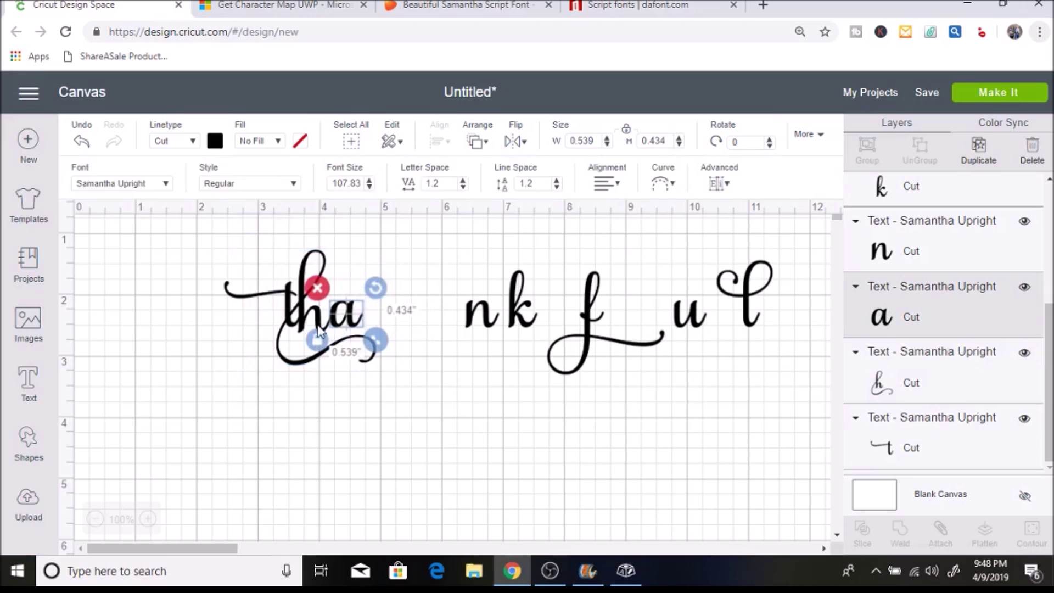
{"action": "left_click", "coordinate": [320, 326]}
{"action": "left_click_drag", "start_coordinate": [478, 324], "coordinate": [371, 323]}
{"action": "left_click_drag", "start_coordinate": [521, 323], "coordinate": [401, 316]}
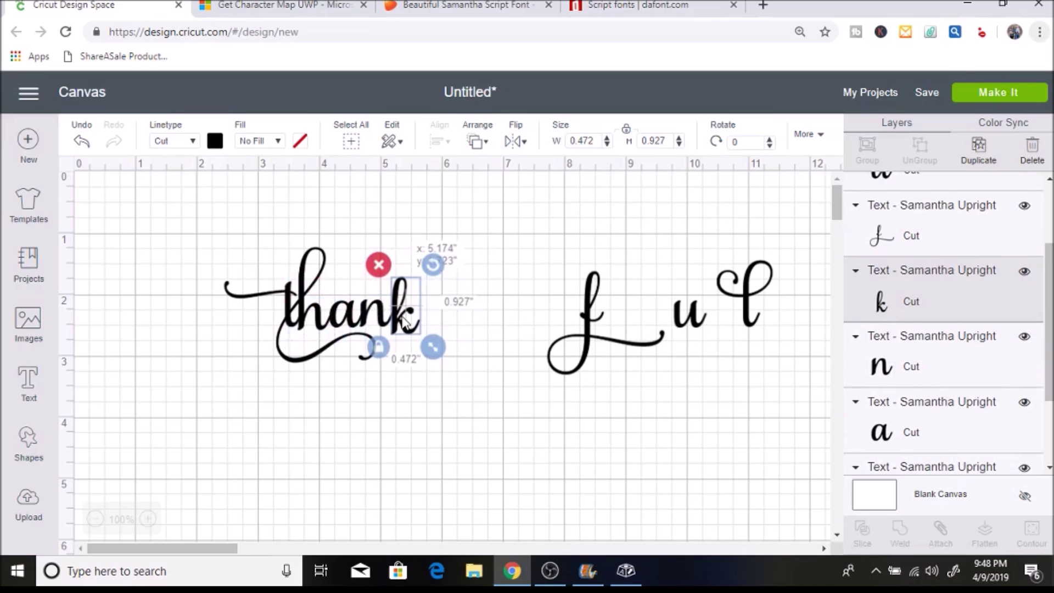
Move the swash f, the u and the curled l up against the k so the letters connect to complete "thankful"
{"action": "left_click_drag", "start_coordinate": [575, 345], "coordinate": [409, 338]}
{"action": "left_click", "coordinate": [692, 321]}
{"action": "left_click_drag", "start_coordinate": [692, 321], "coordinate": [399, 317]}
{"action": "left_click_drag", "start_coordinate": [729, 318], "coordinate": [416, 319]}
{"action": "left_click", "coordinate": [595, 287]}
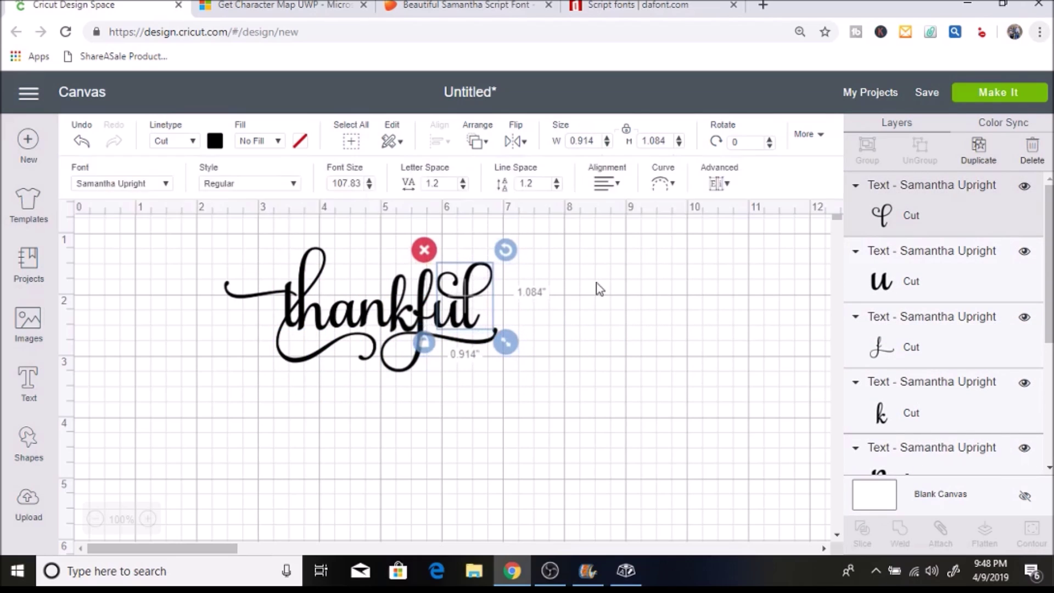